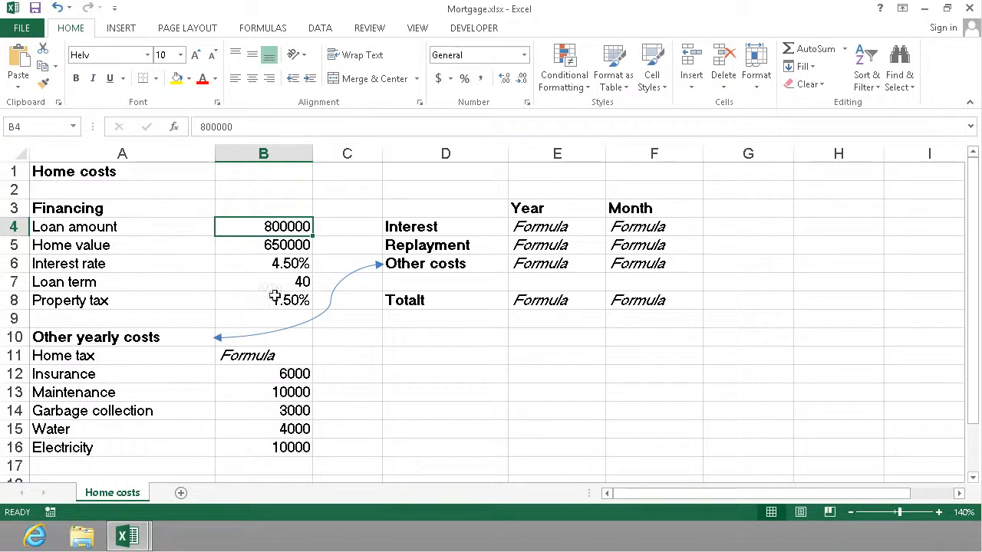
click(263, 356)
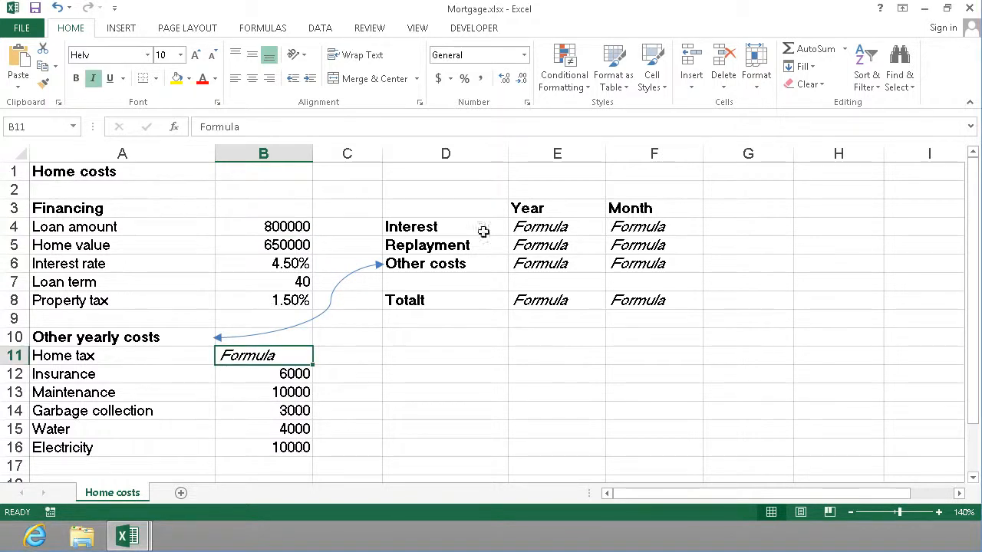
click(541, 226)
click(550, 299)
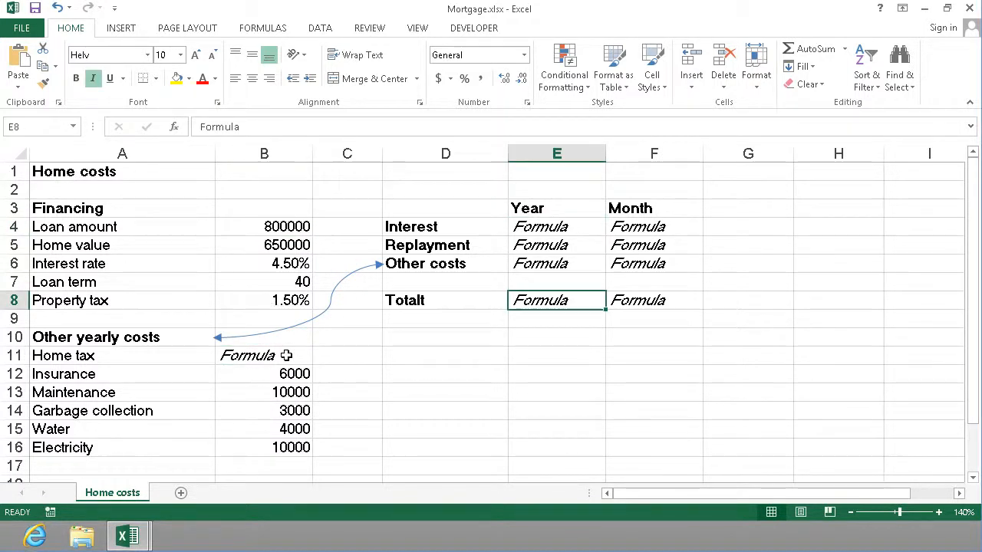
- Calculate the home tax in B11 by multiplying the home value by the property tax rate, =B5*B8
click(299, 355)
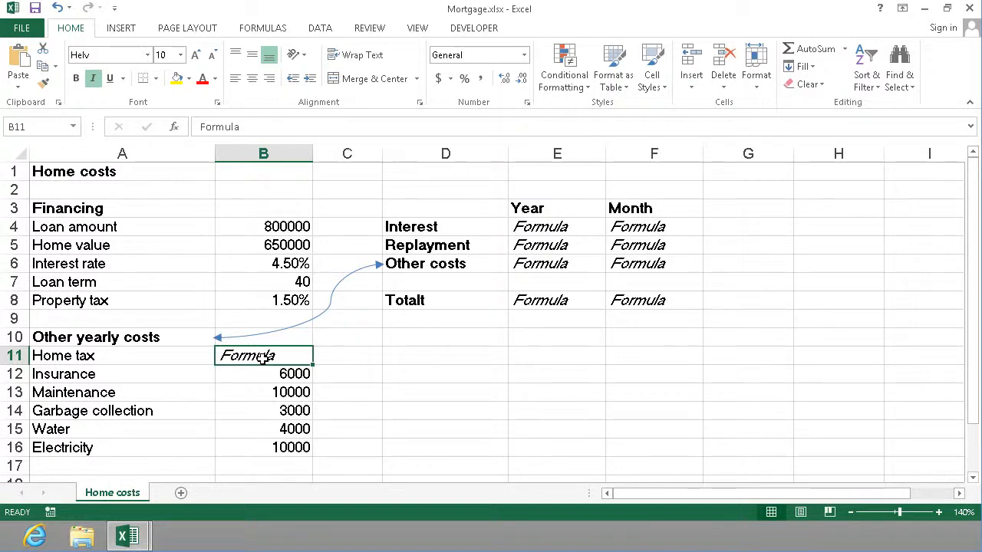
text(=)
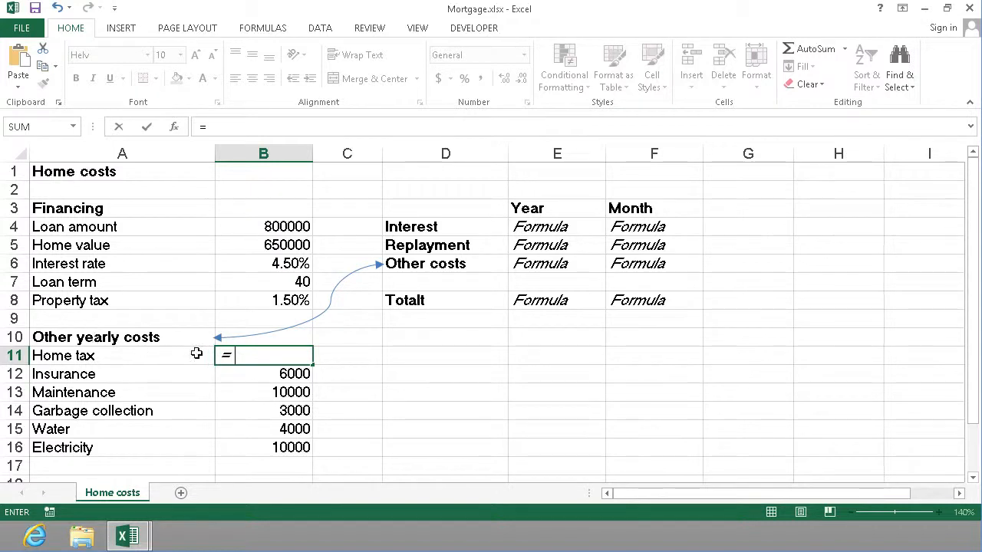
click(260, 246)
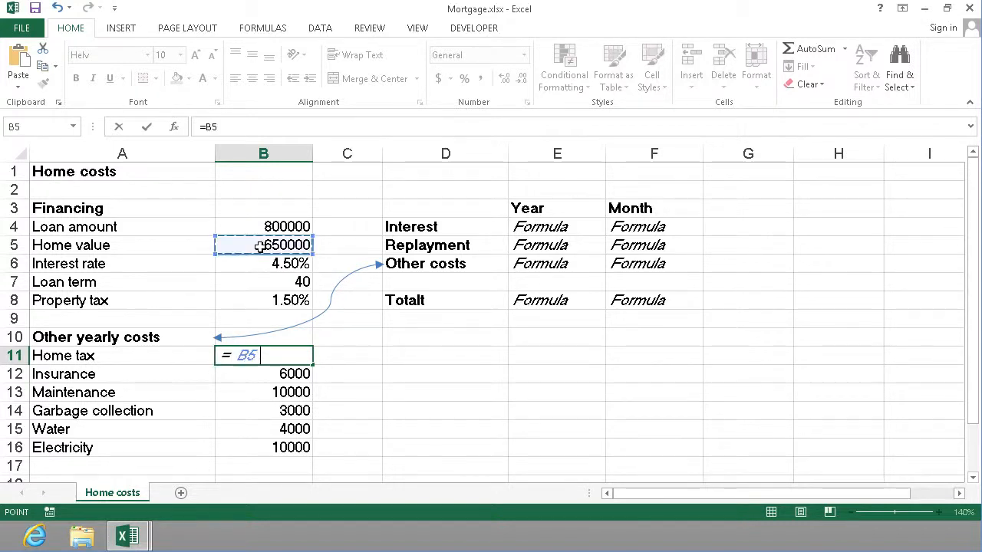
text(*)
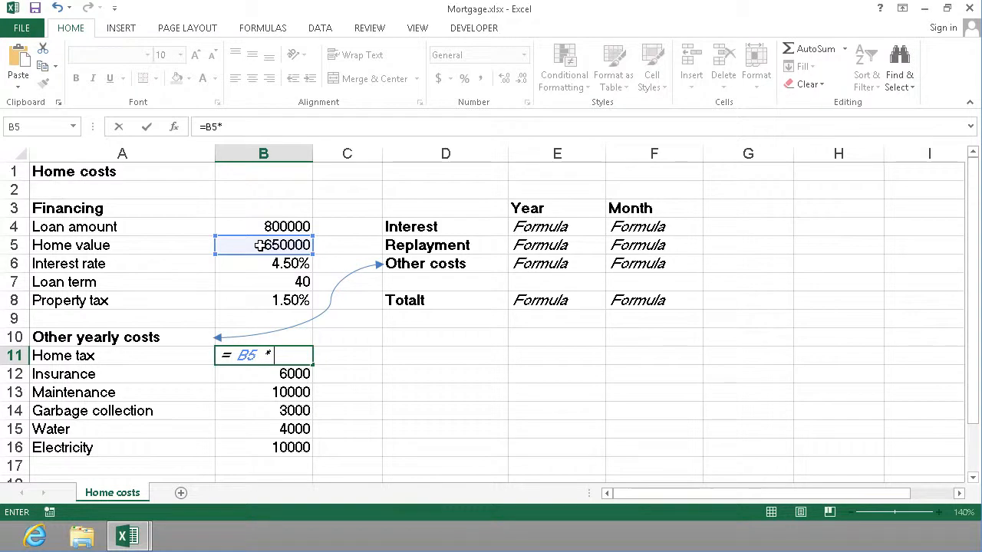
click(274, 299)
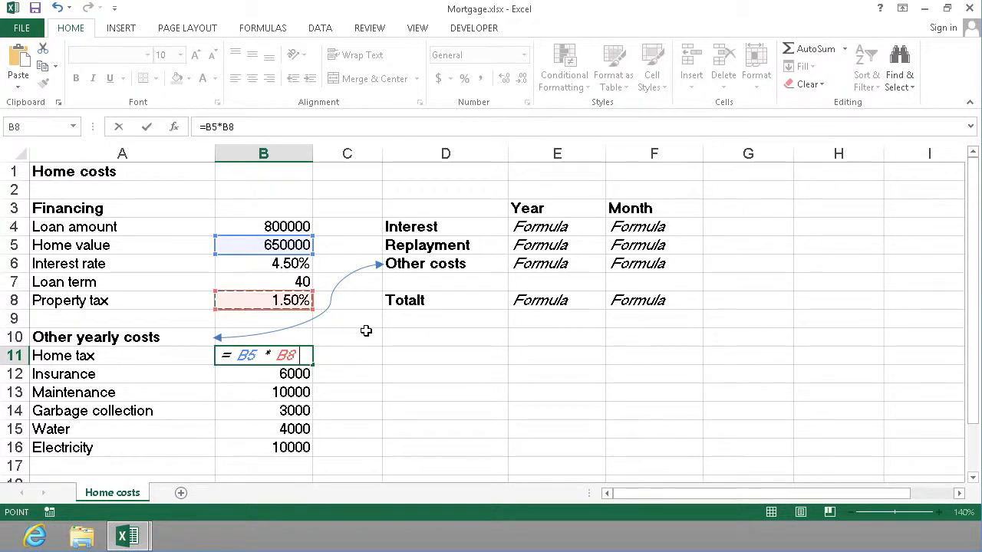
key(Return)
click(285, 356)
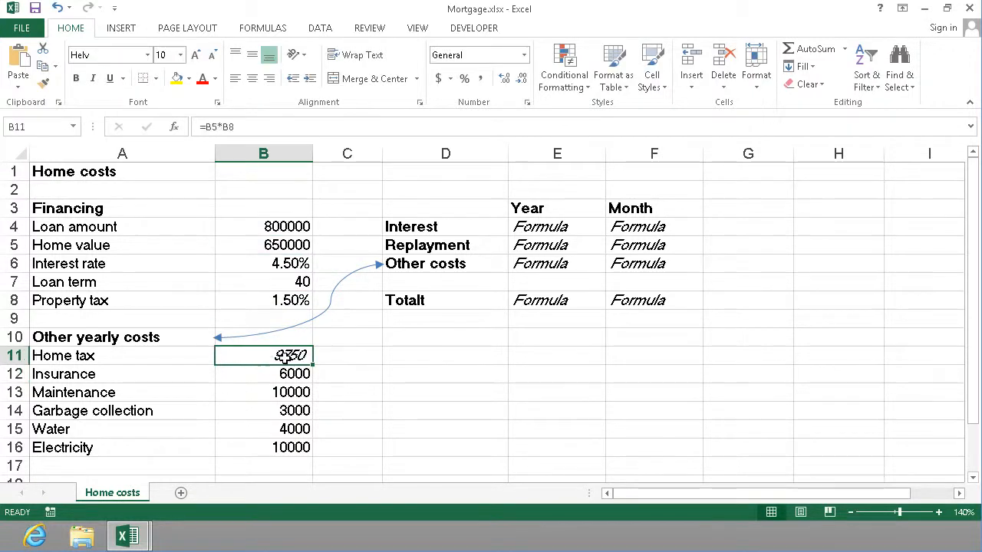
key(ctrl+i)
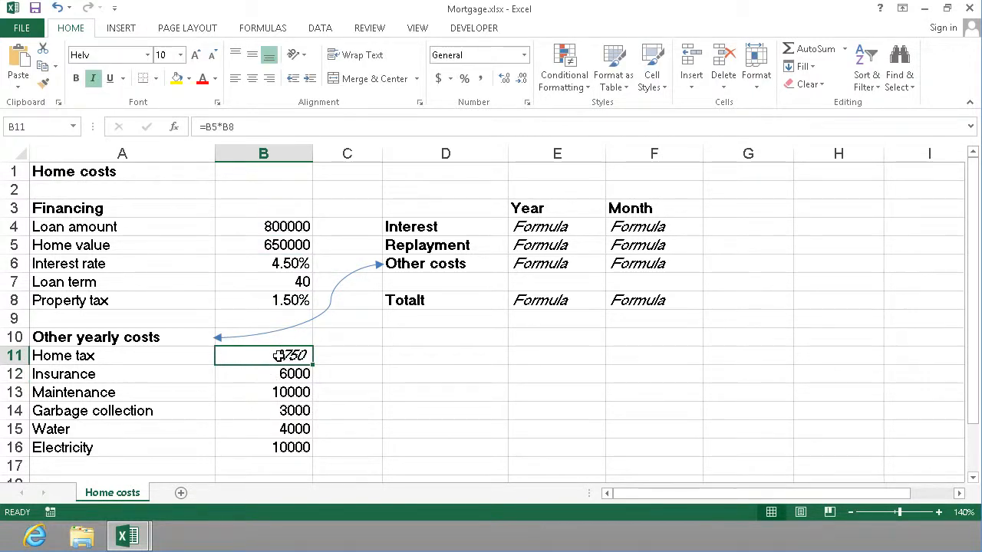
- Calculate the yearly interest in E4 by multiplying the loan amount by the interest rate, =B4*B6
click(525, 228)
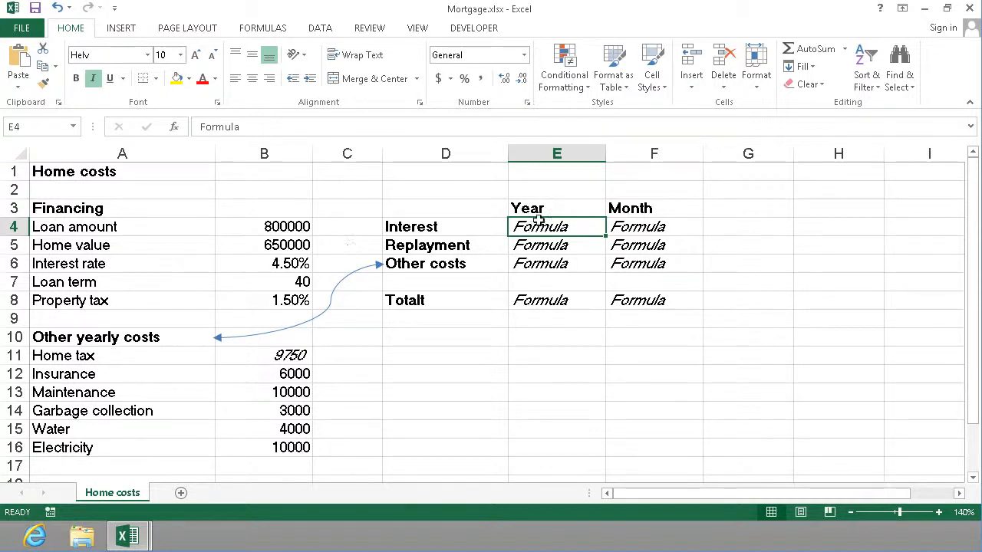
text(=)
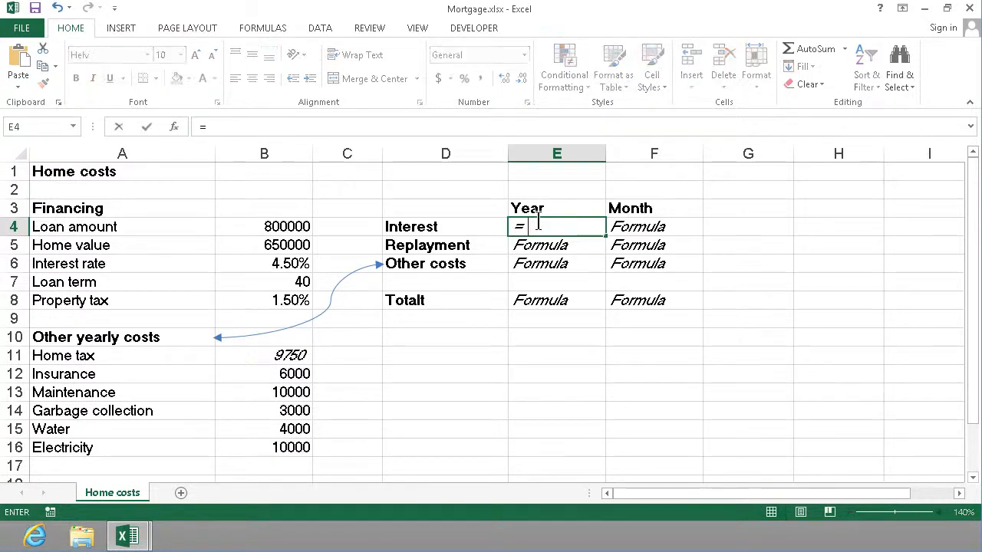
click(294, 228)
text(*)
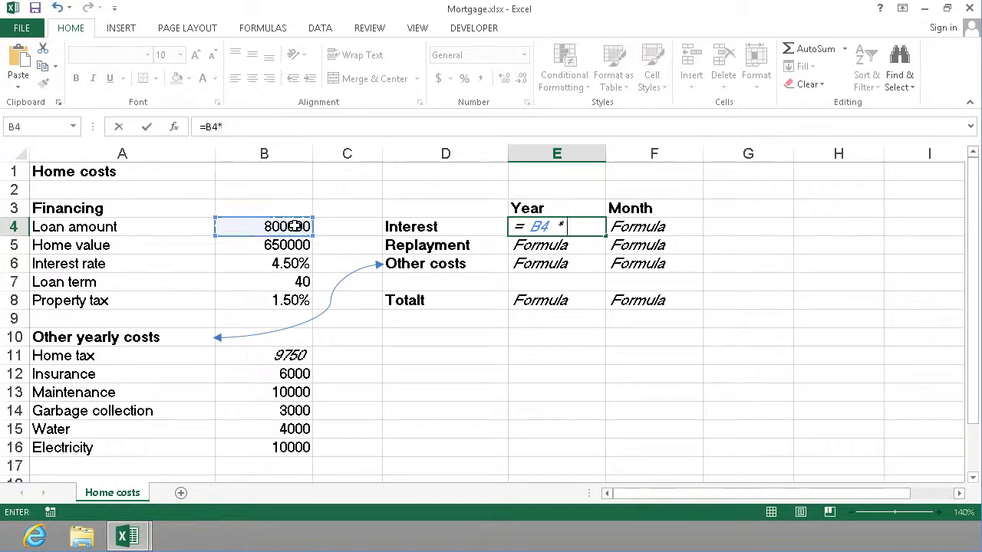
click(261, 263)
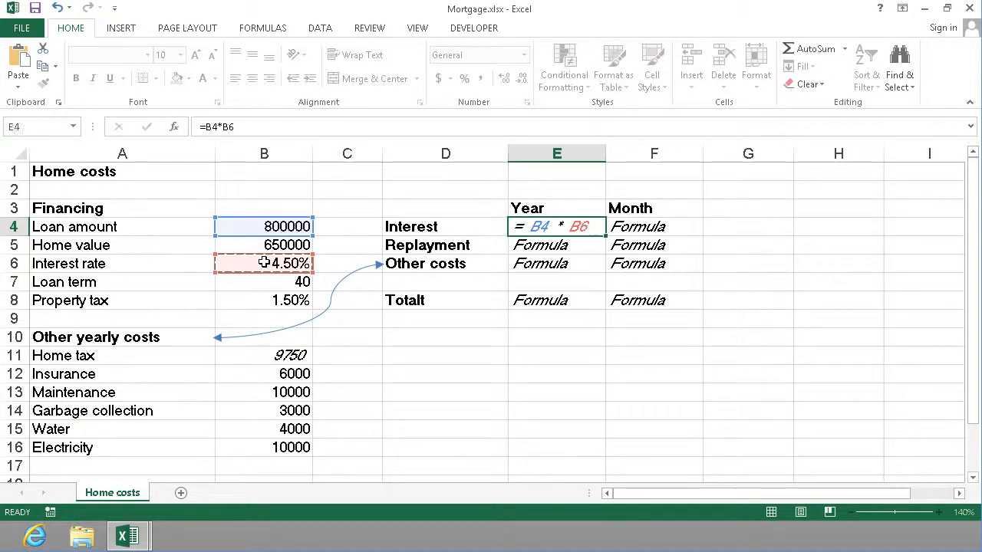
key(Return)
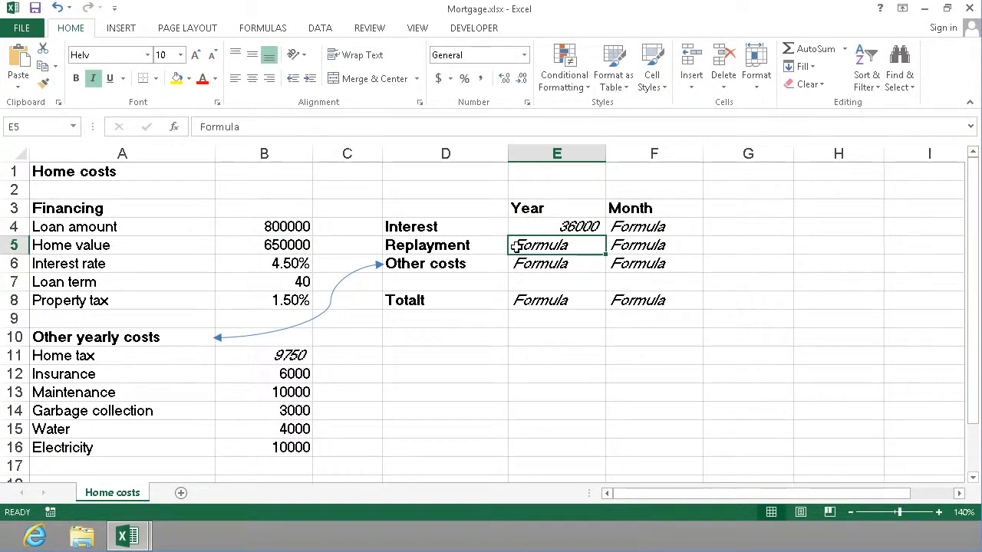
- Correct the misspelled row label in D5 to "Repayment"
click(437, 245)
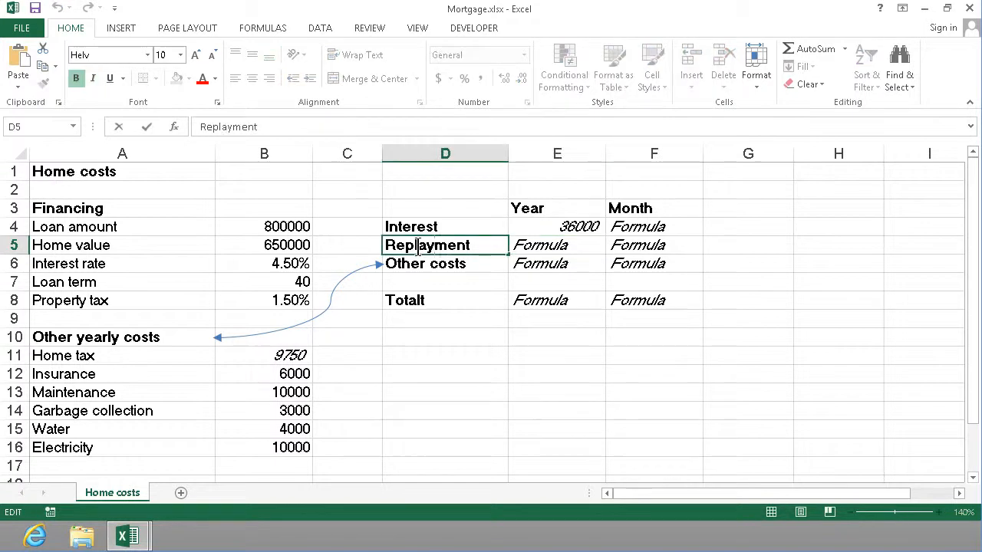
double_click(445, 249)
click(427, 247)
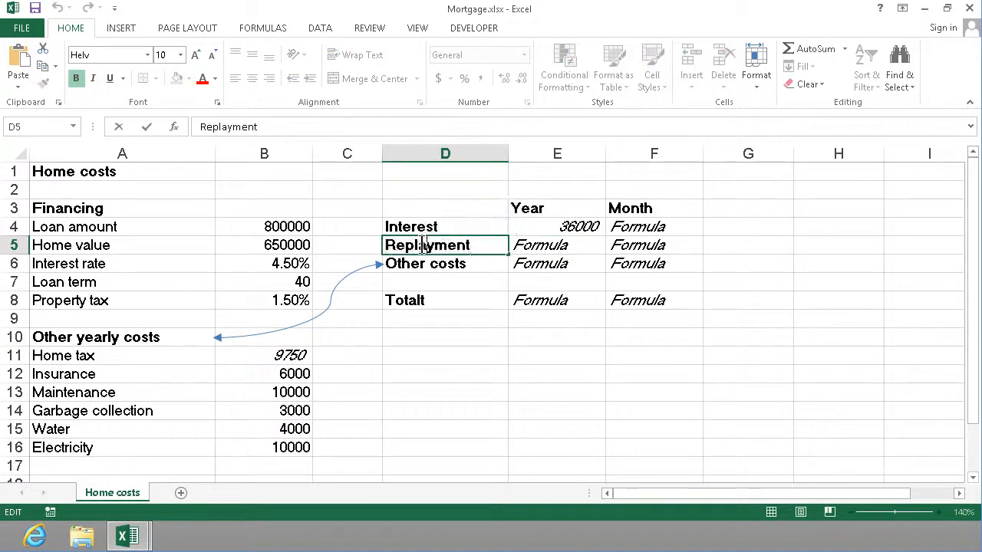
click(421, 246)
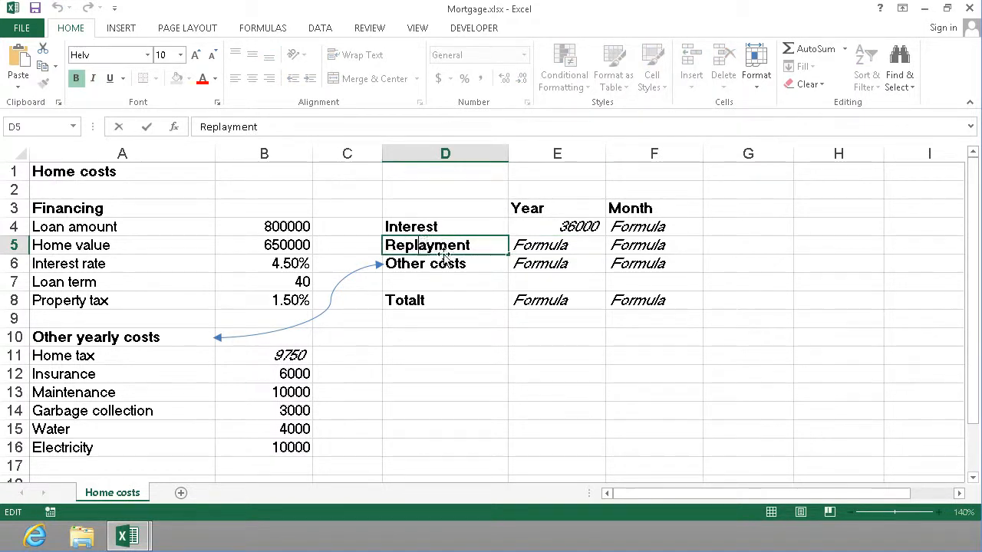
key(BackSpace)
key(Return)
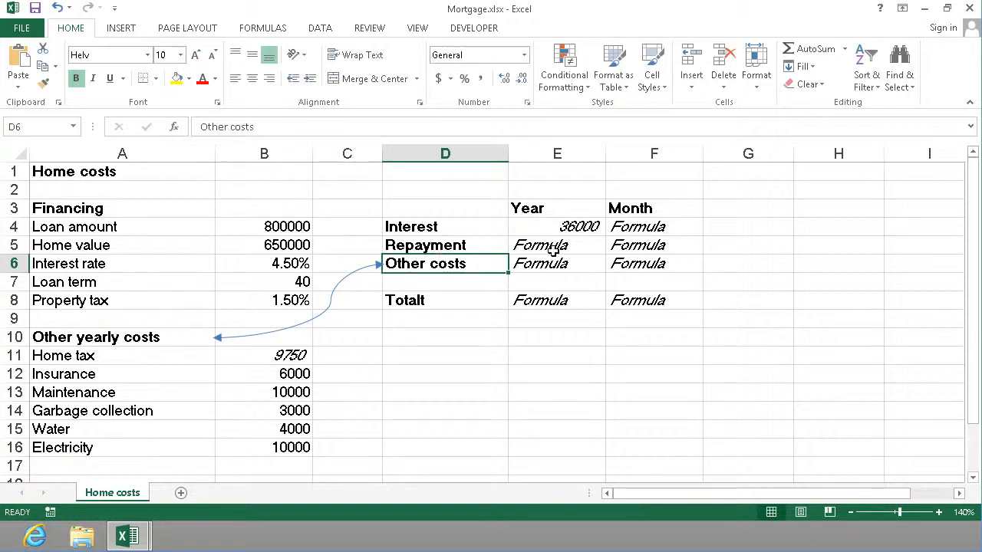
- Calculate the yearly repayment in E5 by dividing the loan amount by the loan term, =B4/B7
click(552, 246)
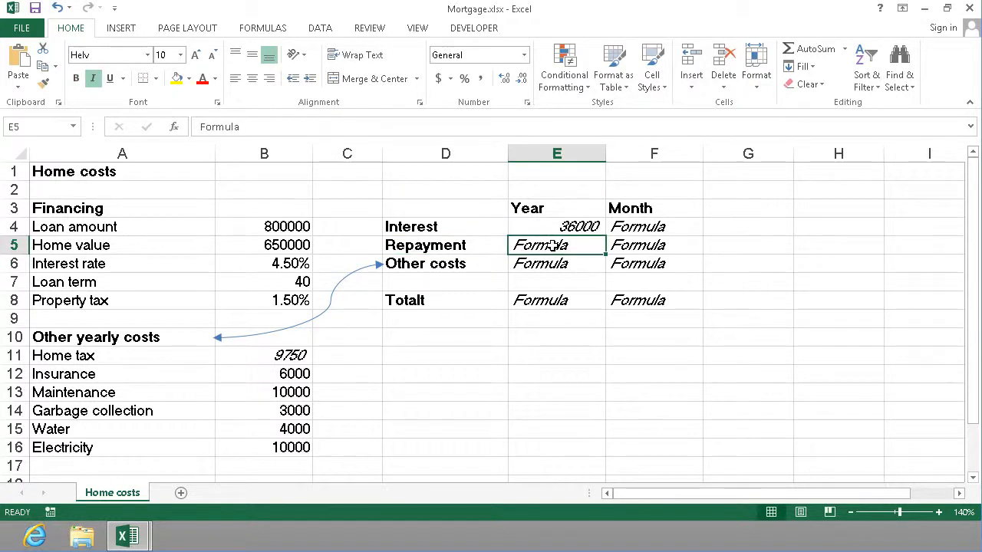
text(=)
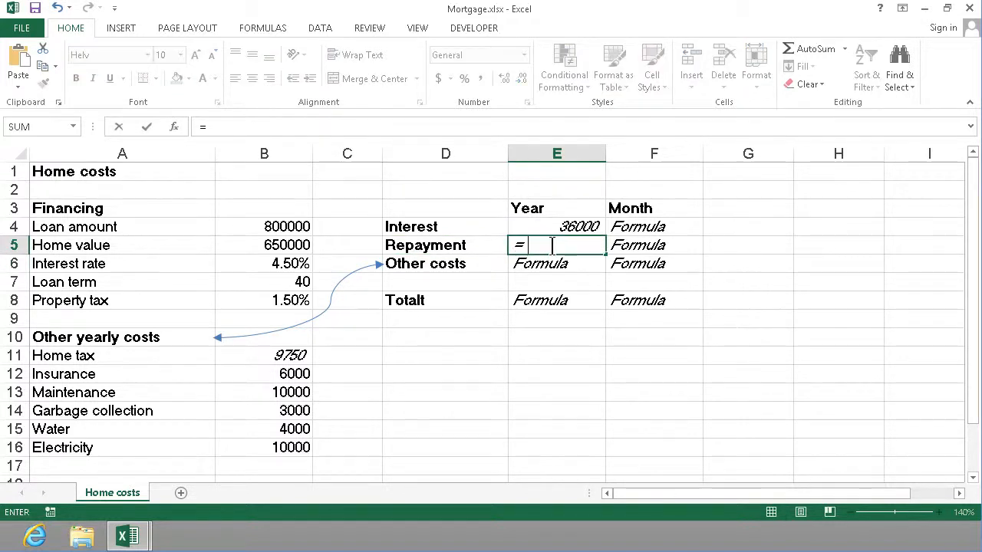
click(263, 224)
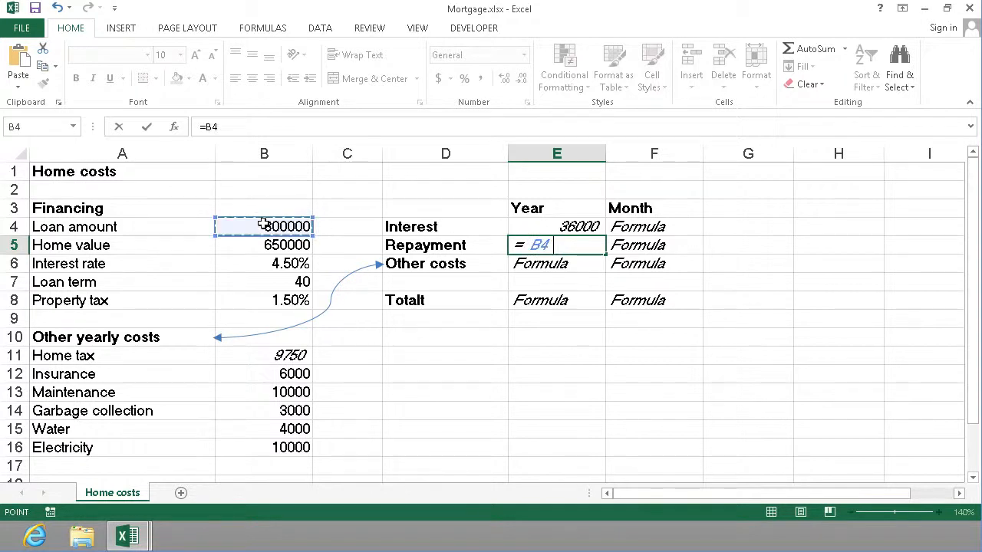
text(/)
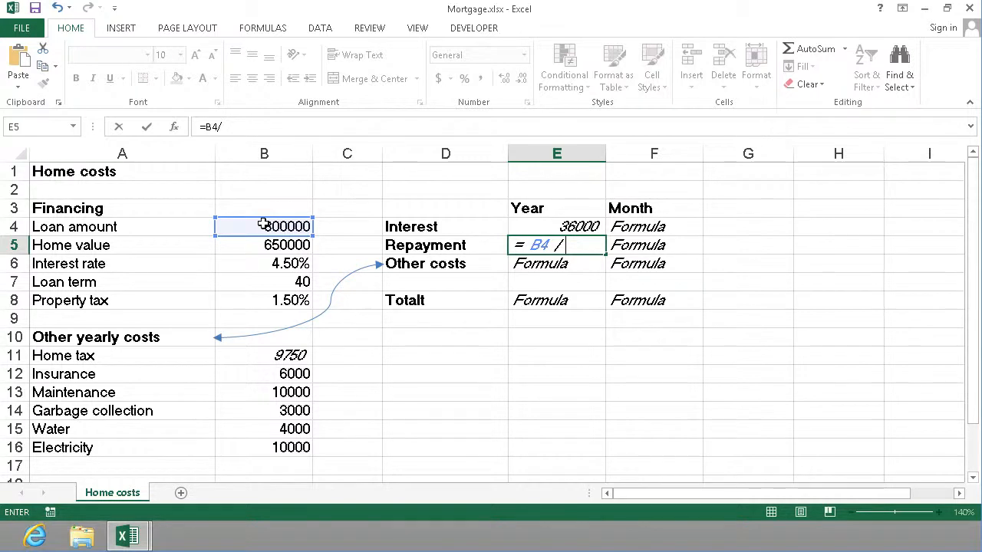
click(273, 281)
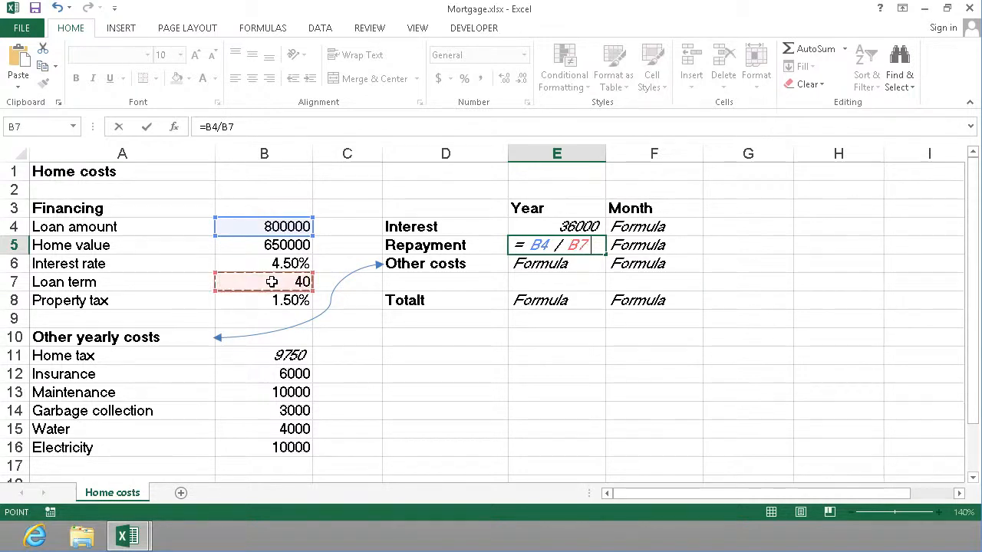
key(Return)
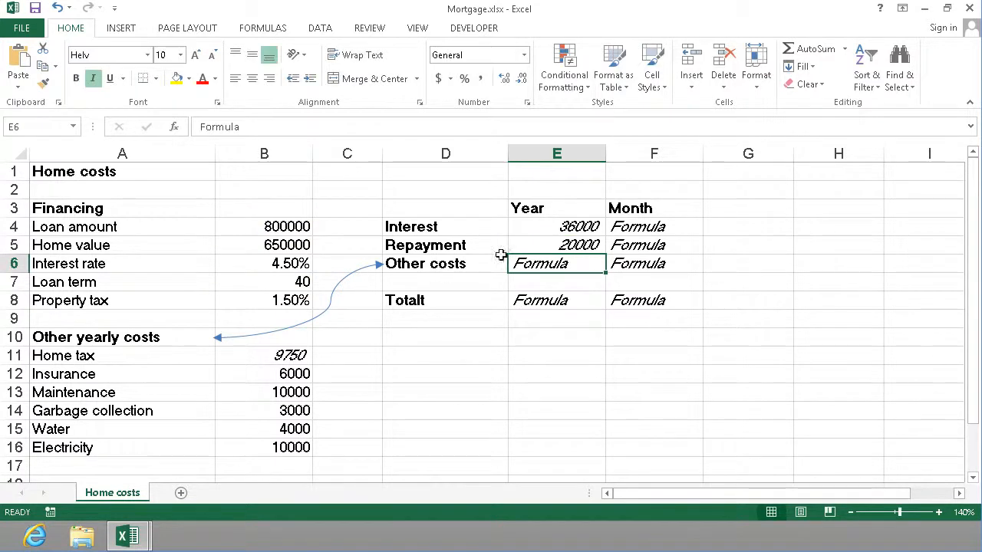
click(541, 247)
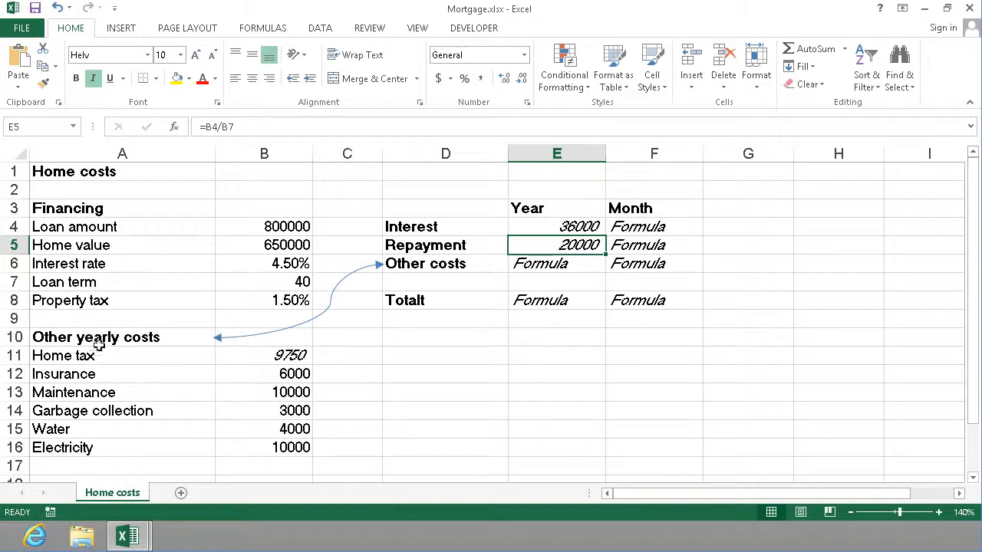
- Start a formula for the yearly other costs in E6
click(540, 267)
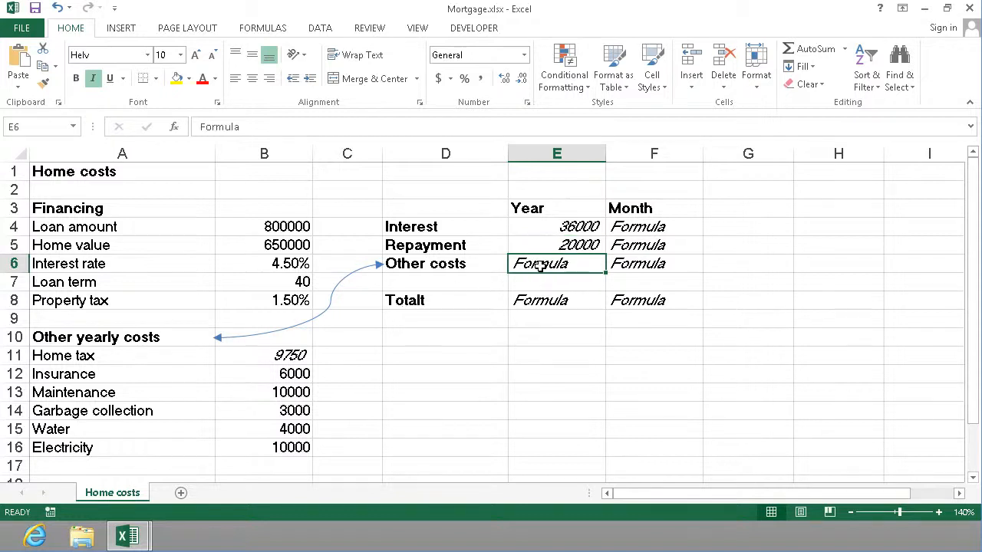
text(=)
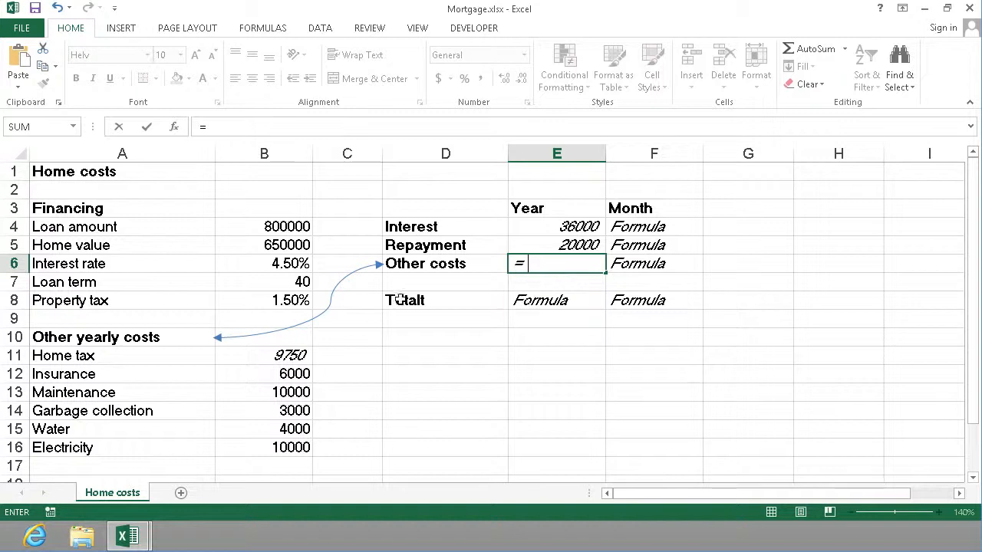
click(293, 354)
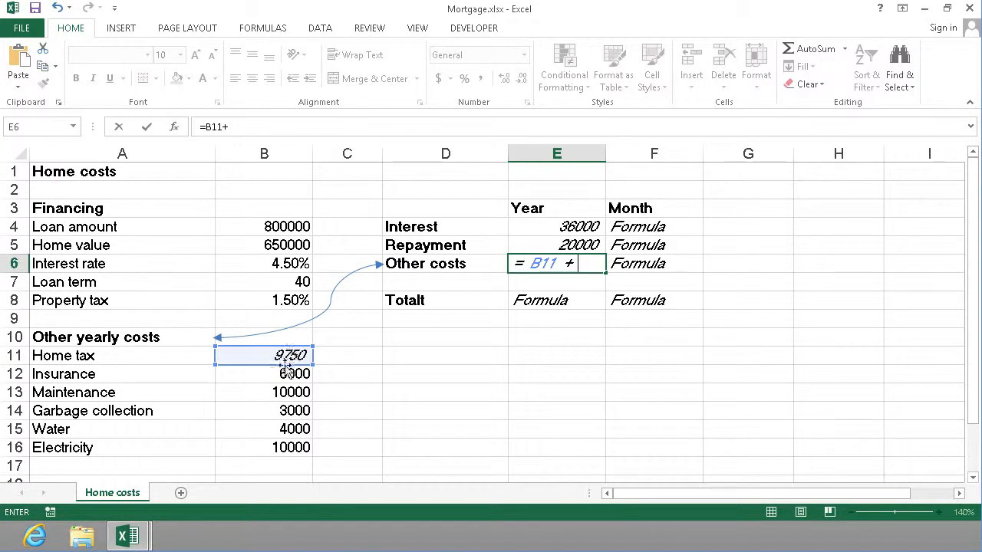
text(+)
click(283, 373)
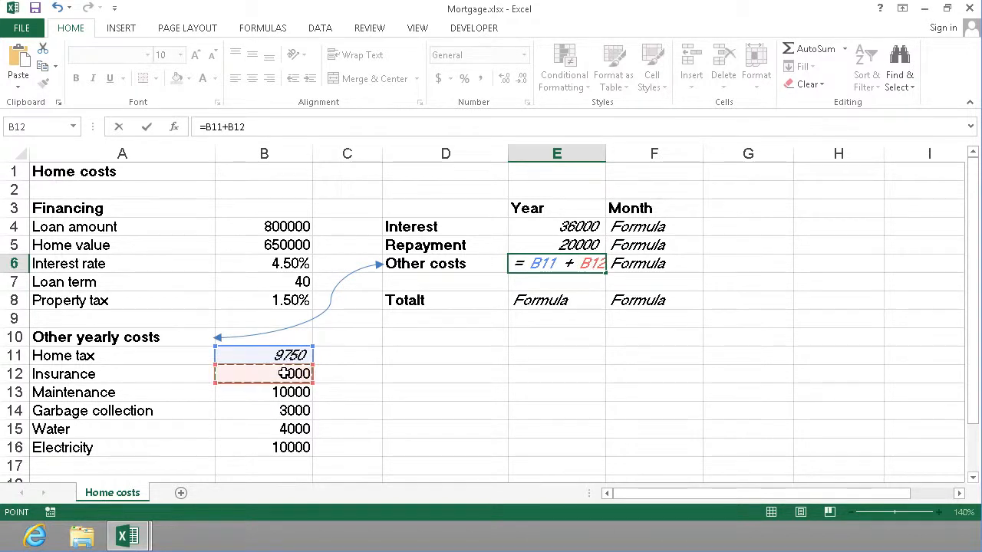
text(+)
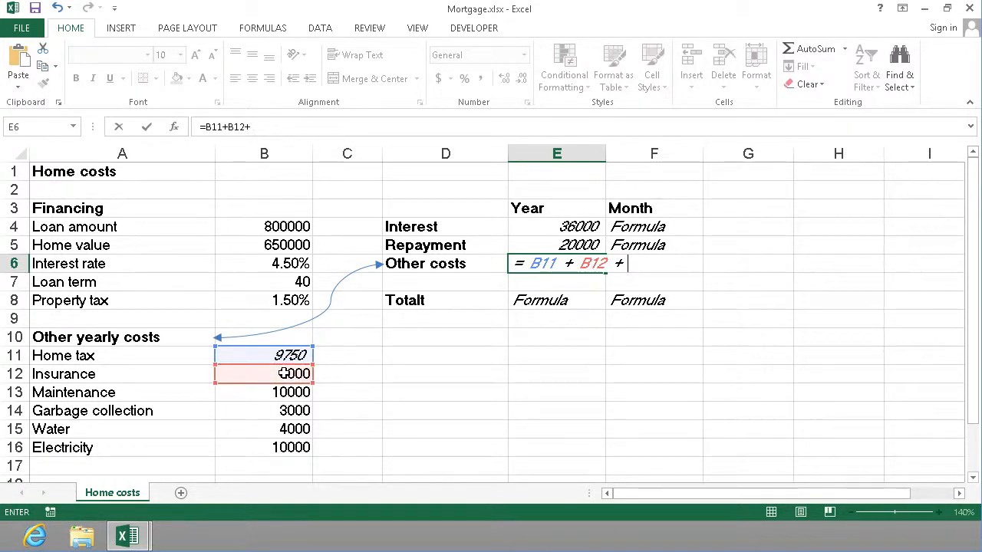
key(BackSpace)
key(BackSpace)
key(BackSpace)
key(BackSpace)
key(BackSpace)
key(BackSpace)
key(BackSpace)
key(BackSpace)
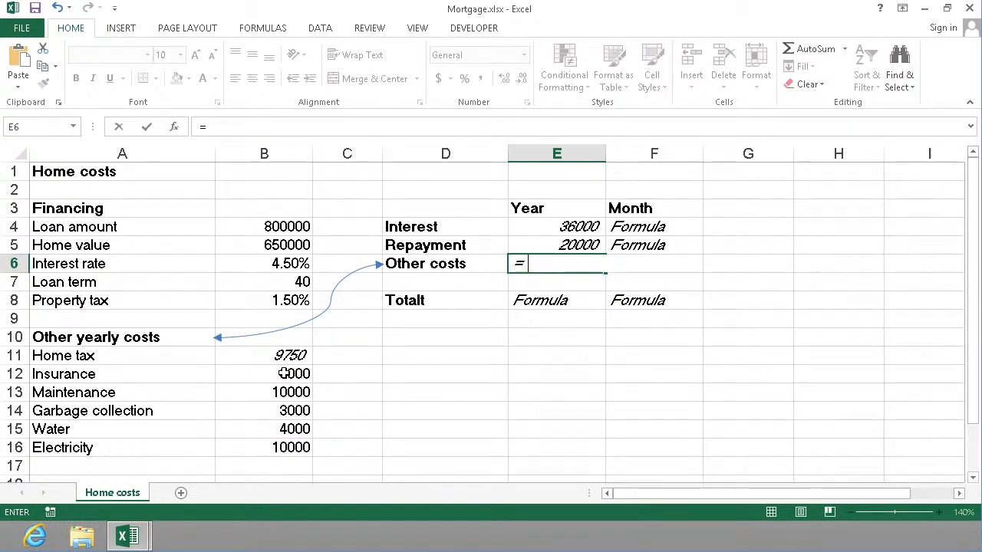
- Calculate the yearly other costs in E6 by summing all the other yearly costs, =SUM(B11:B16)
text(sum)
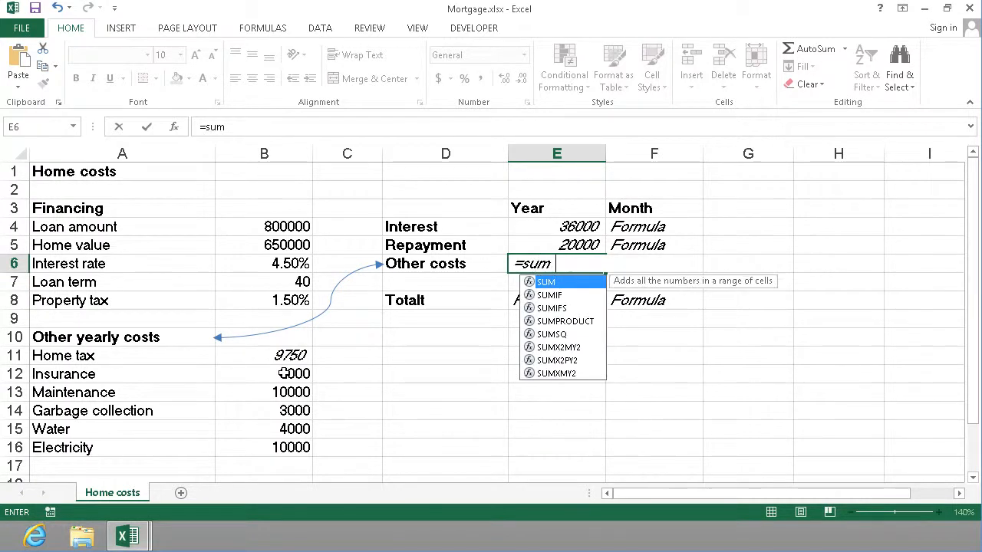
text(()
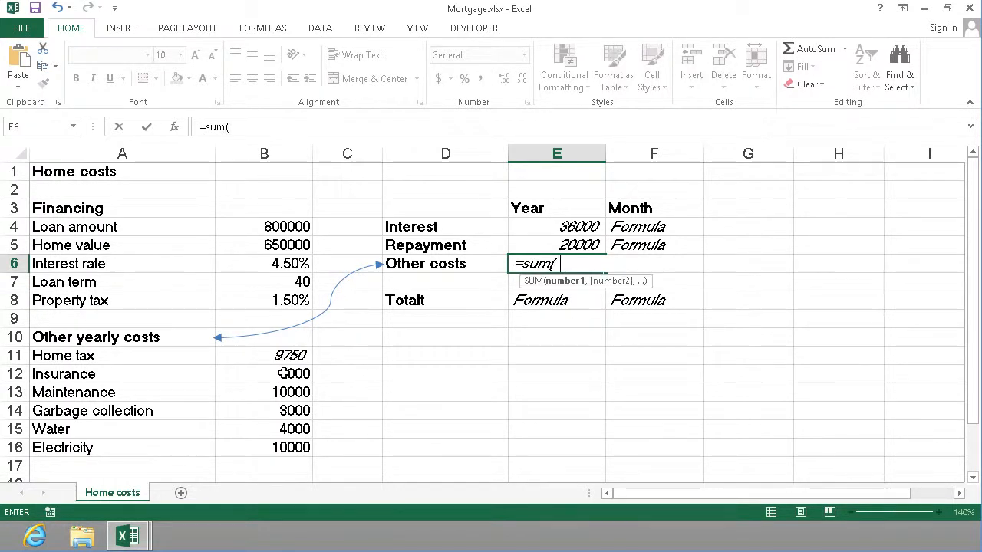
click(258, 356)
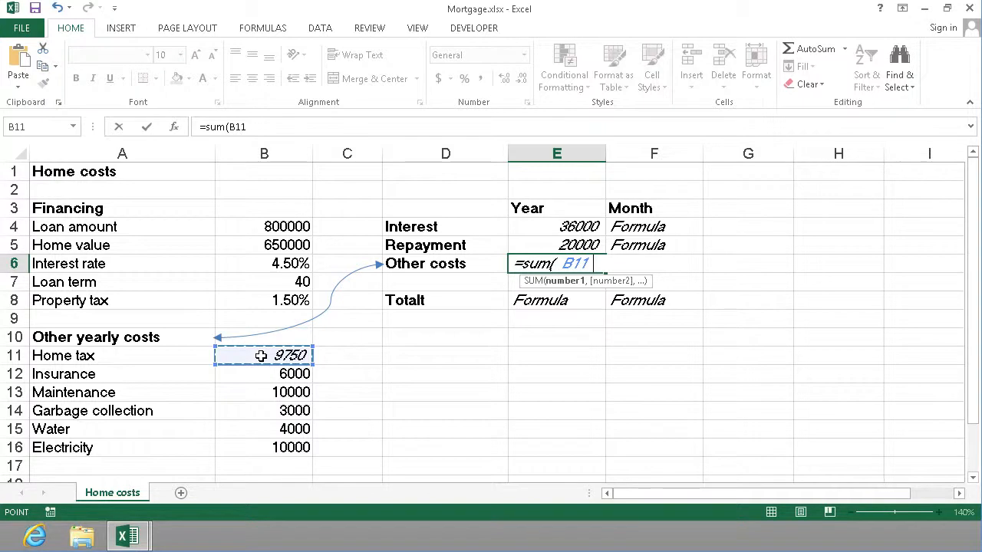
key(F8)
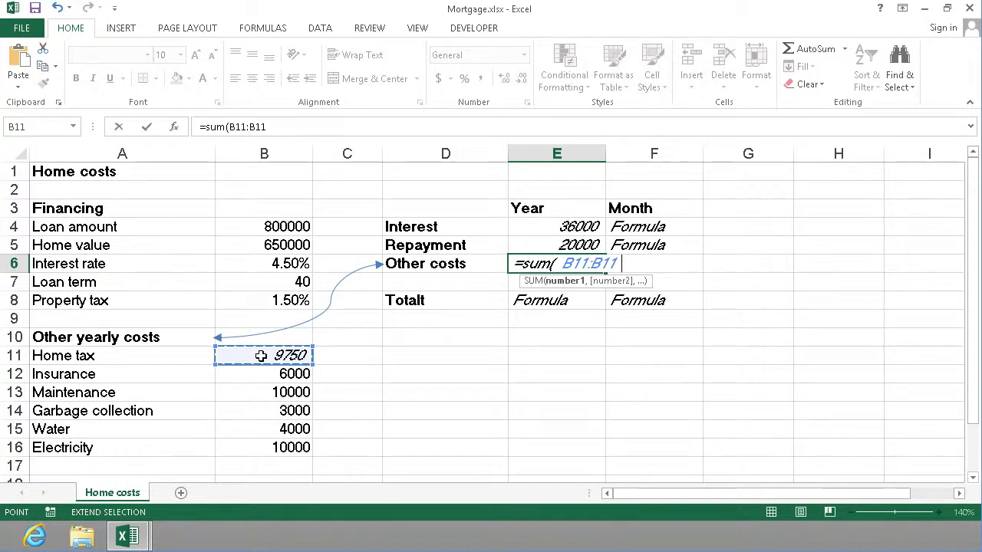
click(265, 447)
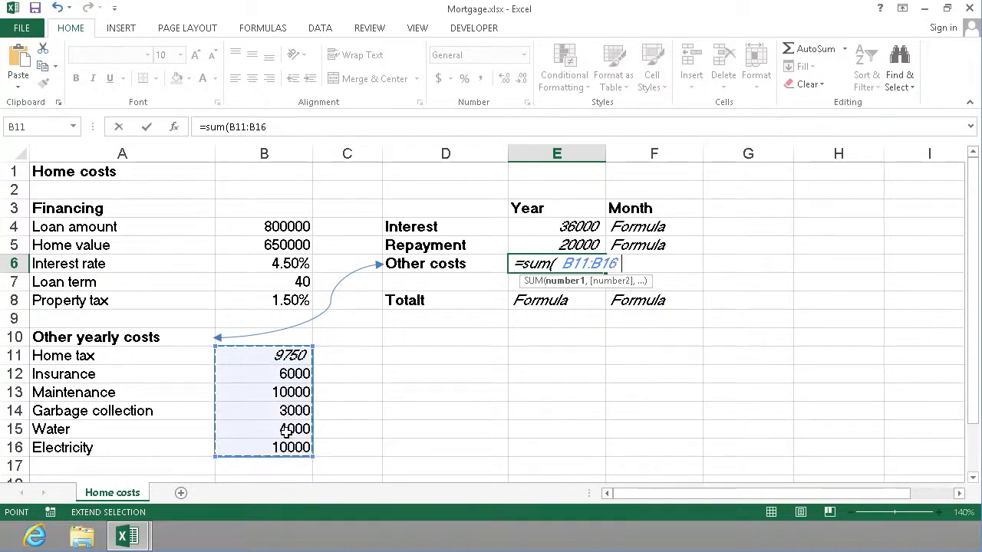
text())
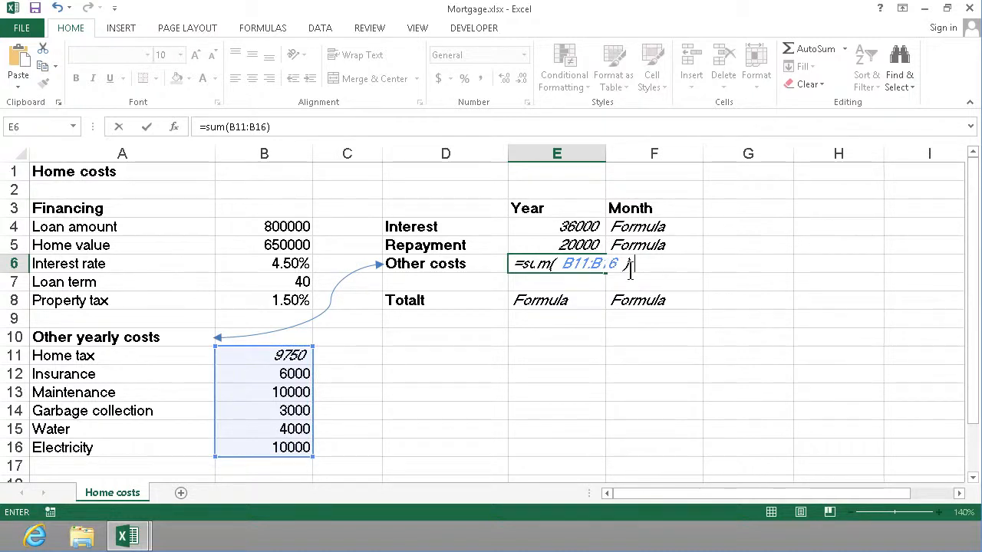
key(Return)
click(586, 266)
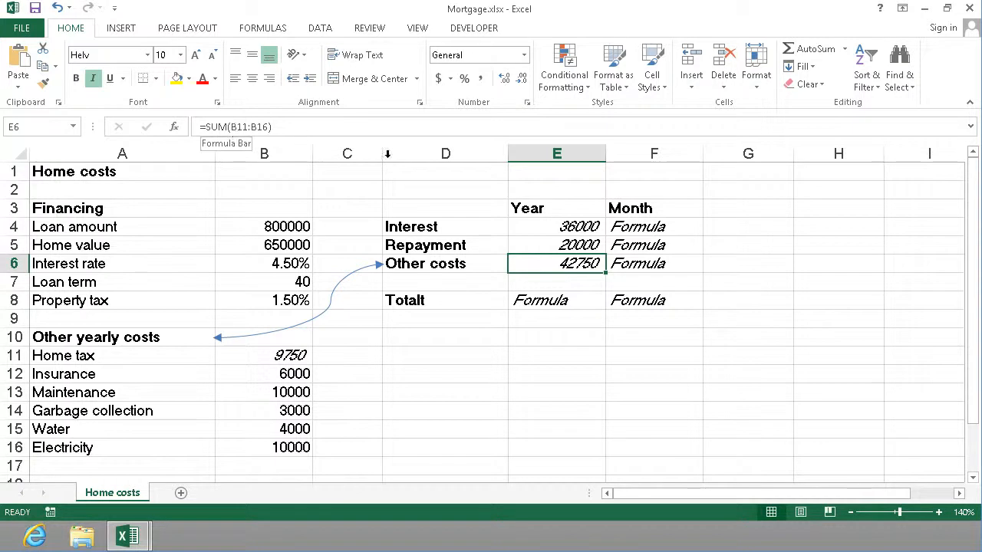
click(541, 301)
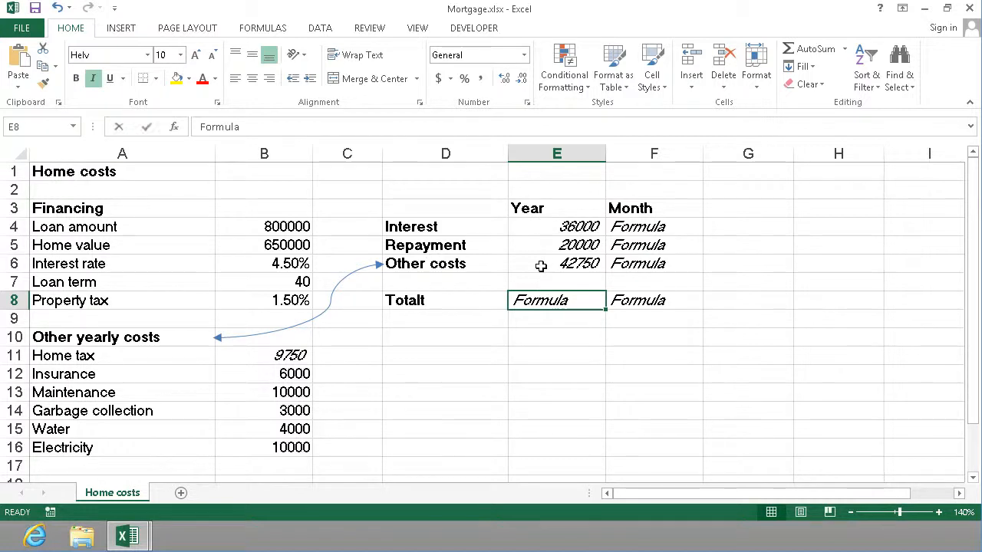
text(=sum()
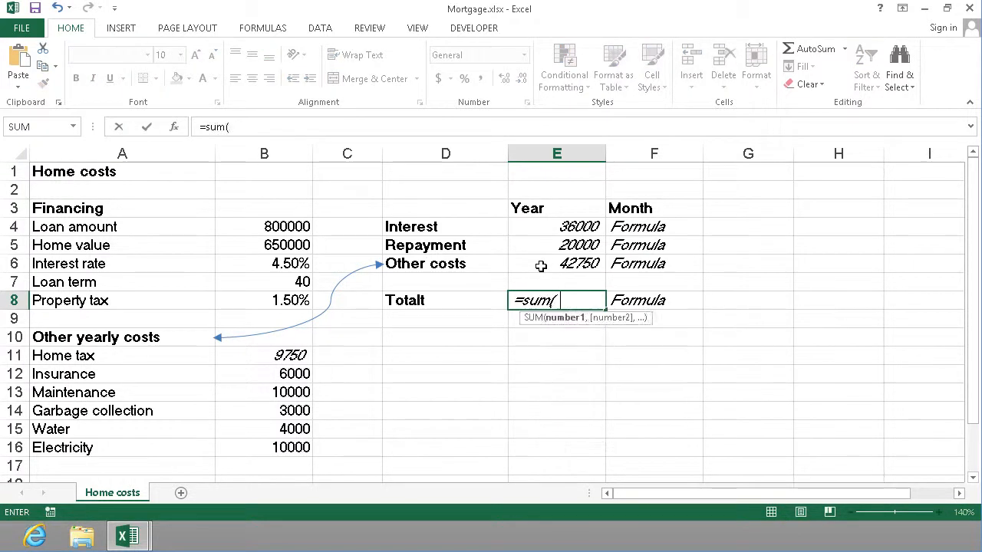
drag(566, 225, 570, 265)
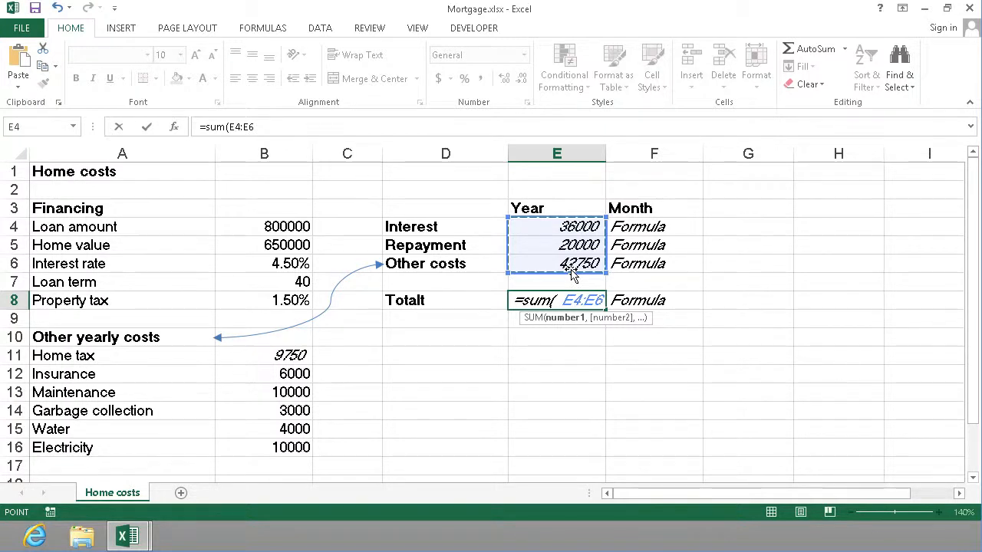
key(Escape)
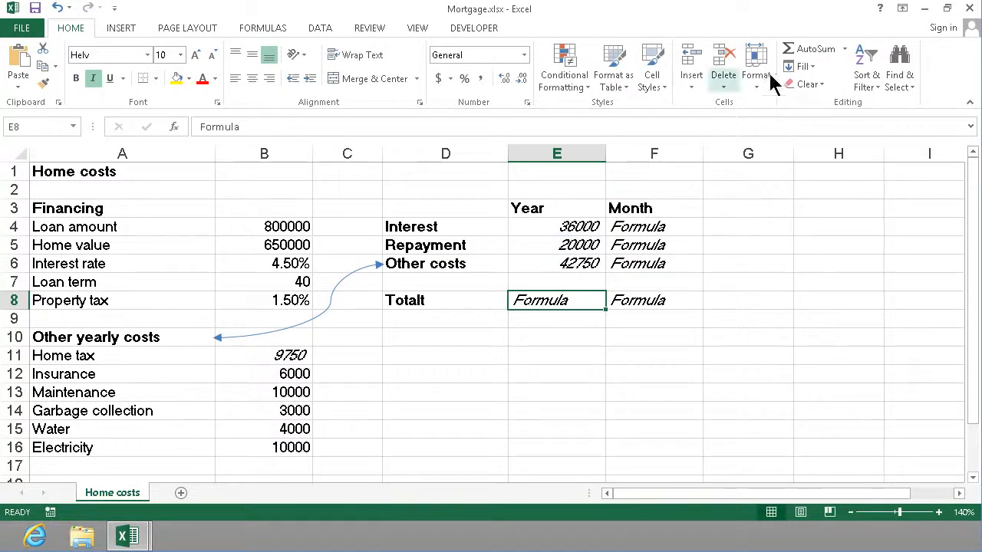
- Total the yearly interest, repayment and other costs in E8 with AutoSum over E4:E6
click(802, 48)
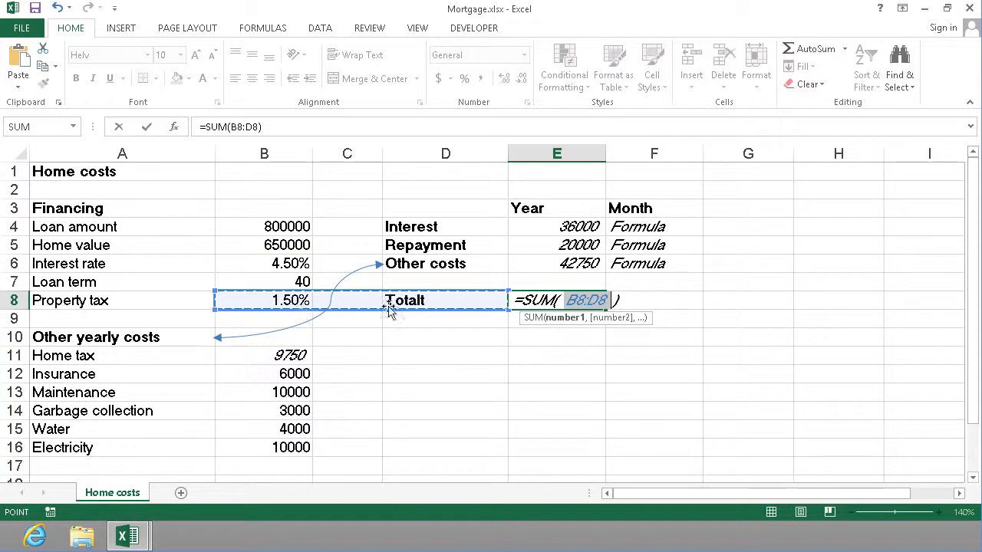
drag(570, 224, 566, 263)
key(Return)
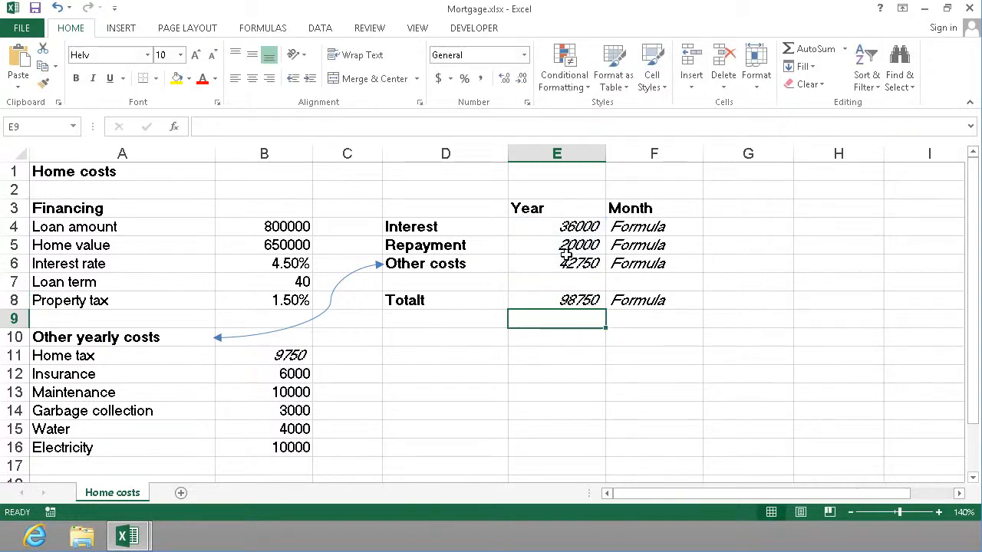
- Clear the yearly total formula from E8, keeping that cell selected
click(564, 300)
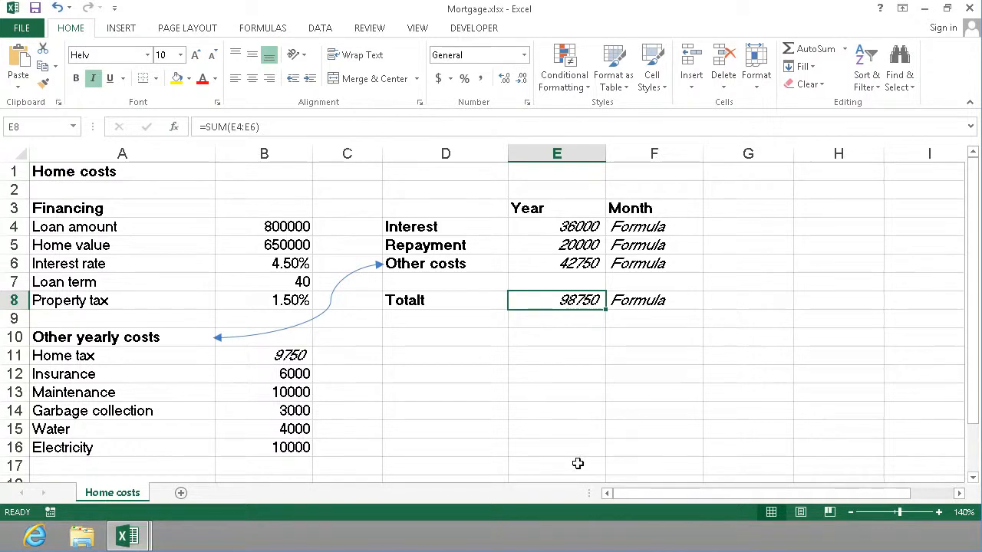
key(Delete)
key(Down)
key(Up)
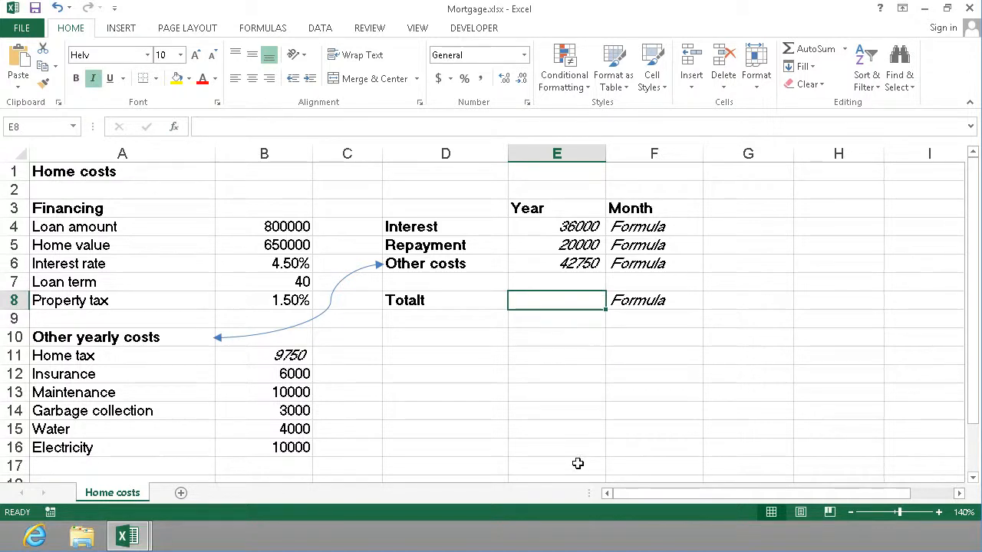
- Insert the SUM function into E8 with Insert Function, choosing it from the All category
click(175, 127)
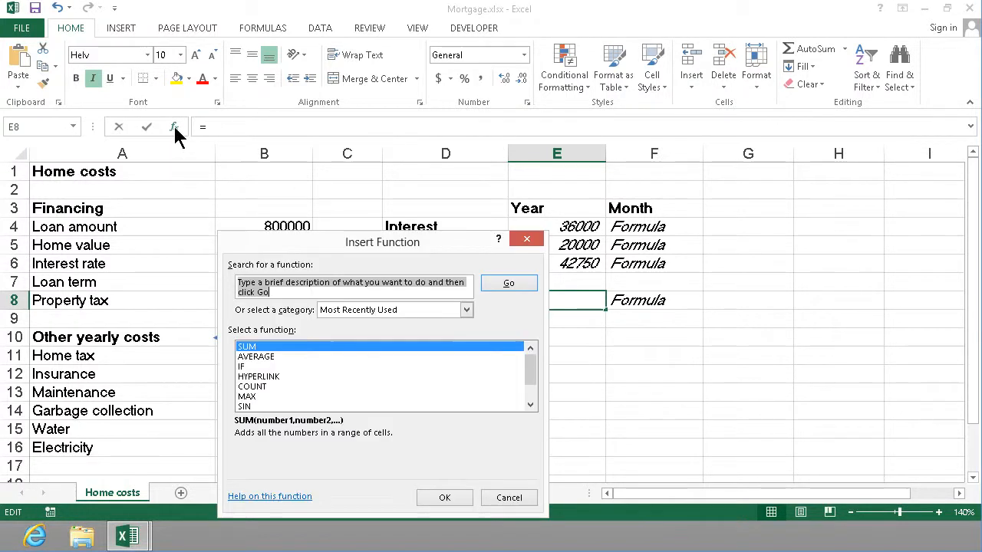
click(466, 310)
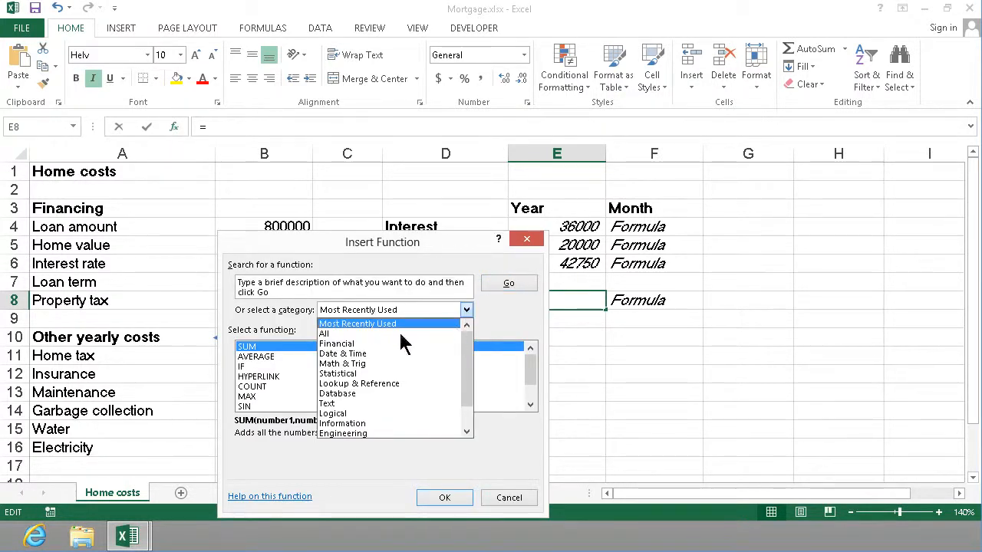
click(346, 335)
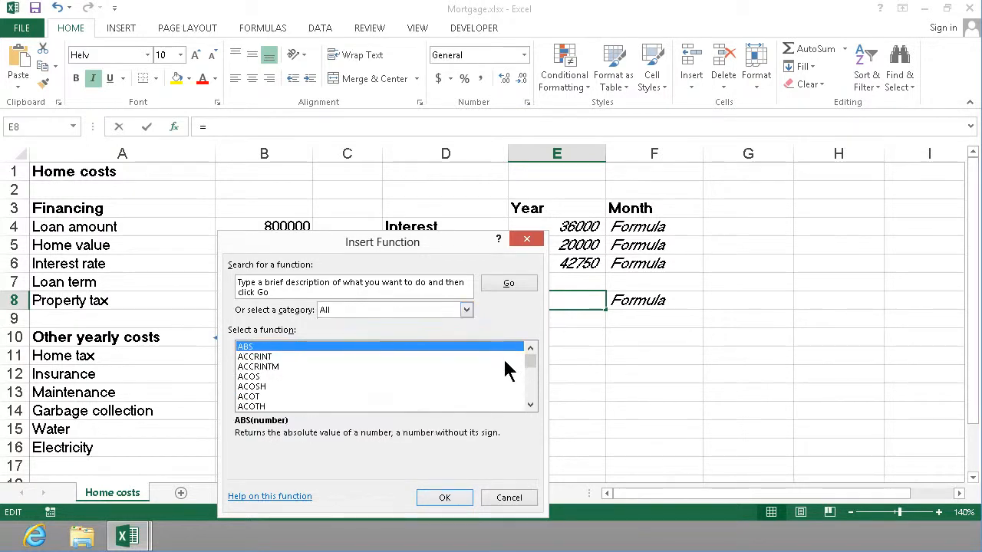
drag(533, 356, 535, 404)
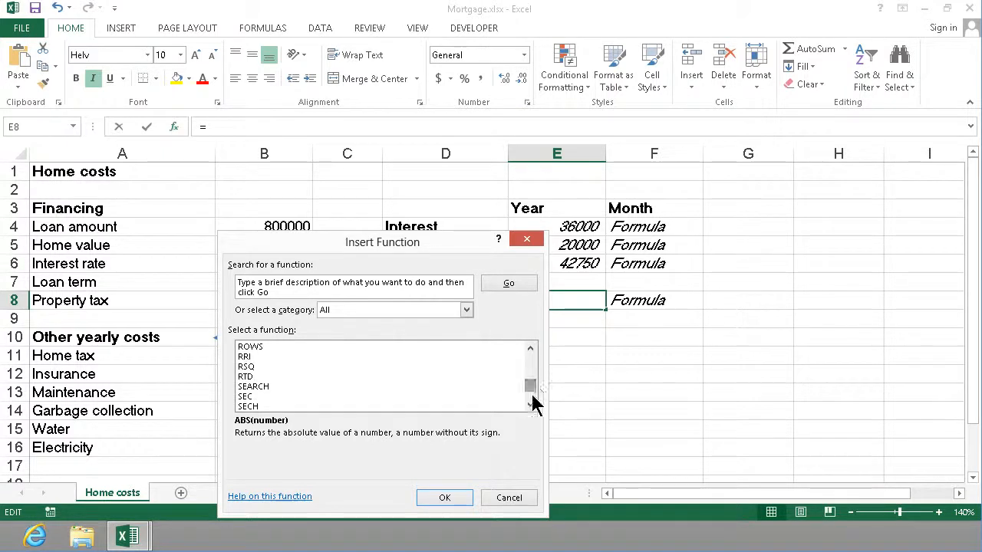
double_click(530, 348)
drag(532, 407, 528, 406)
click(284, 357)
click(286, 365)
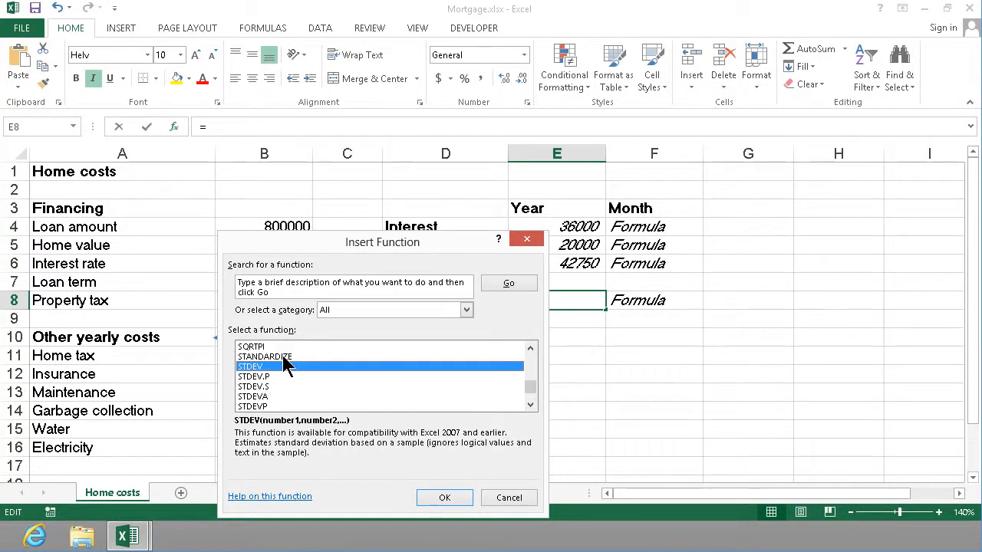
key(Down)
key(Down)
key(Down)
key(Down)
key(Down)
key(Down)
key(Down)
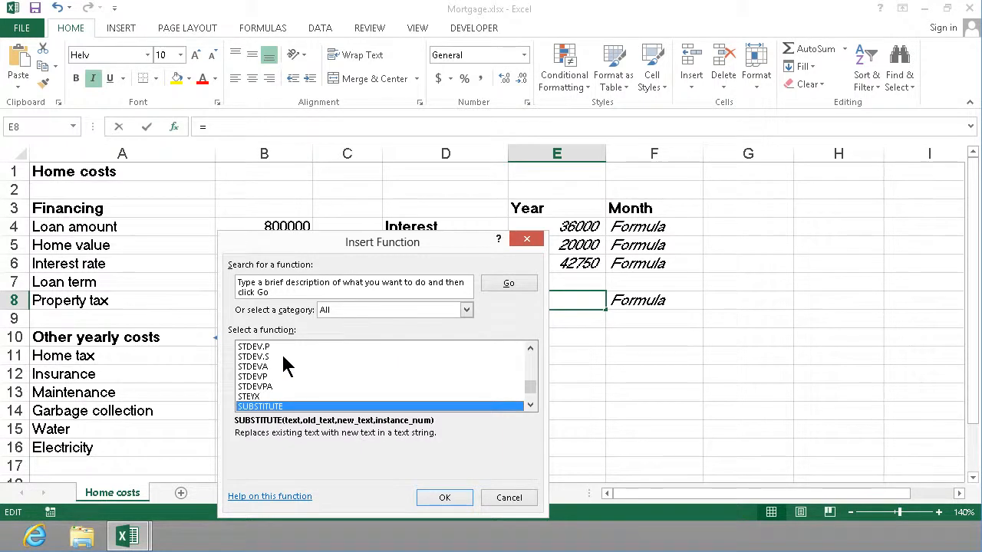
key(Down)
key(Down)
key(Down)
key(Up)
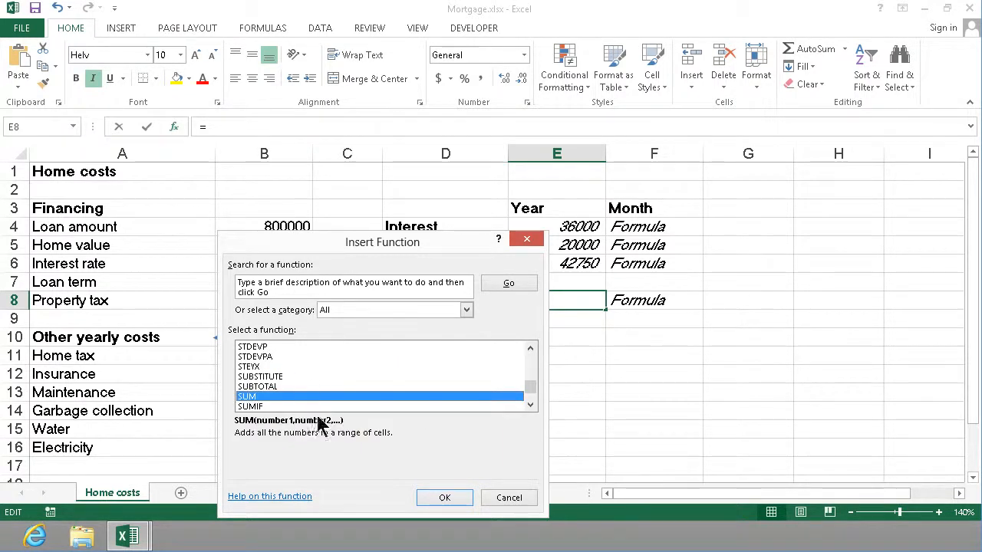
click(434, 498)
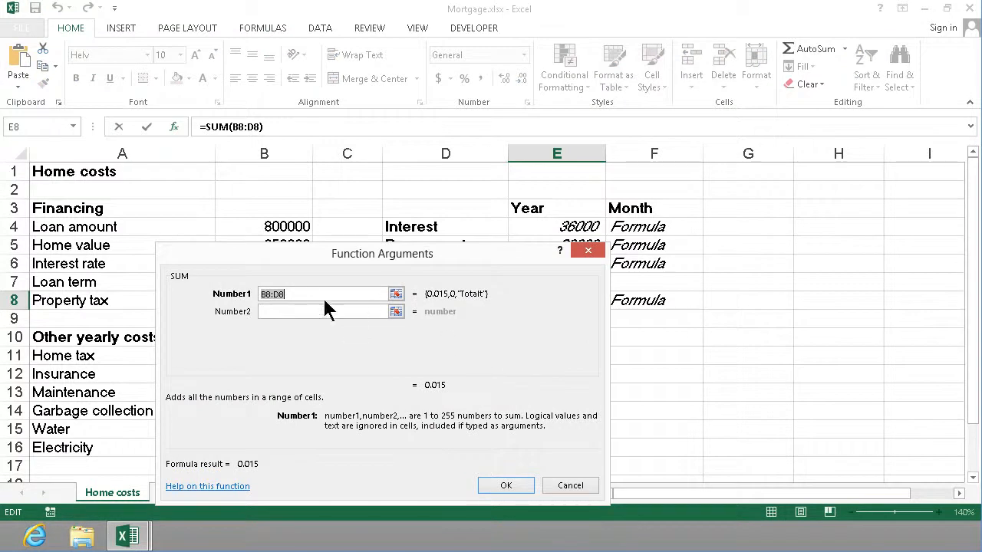
- Set the first SUM argument to E4:E6 and confirm the yearly total in E8
drag(312, 279, 658, 399)
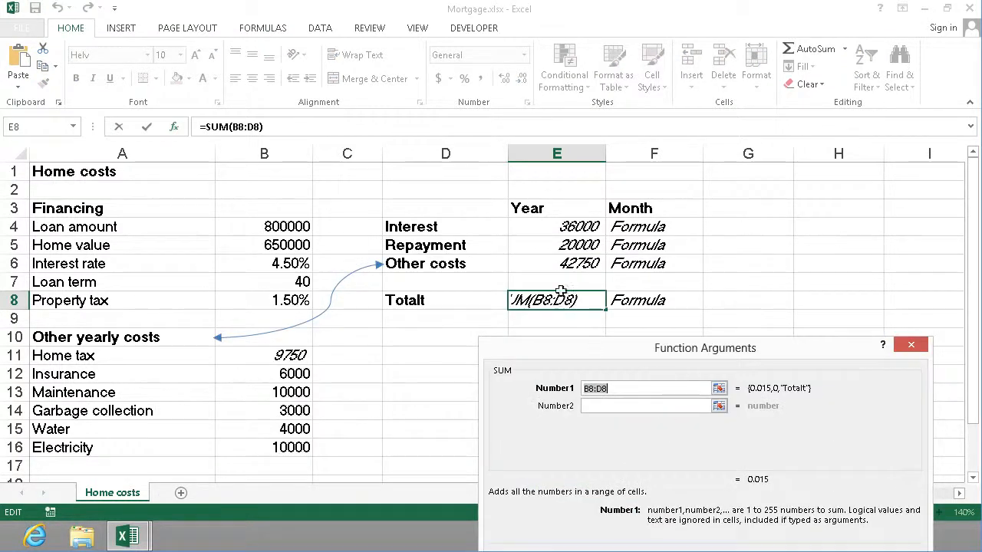
drag(568, 228, 567, 264)
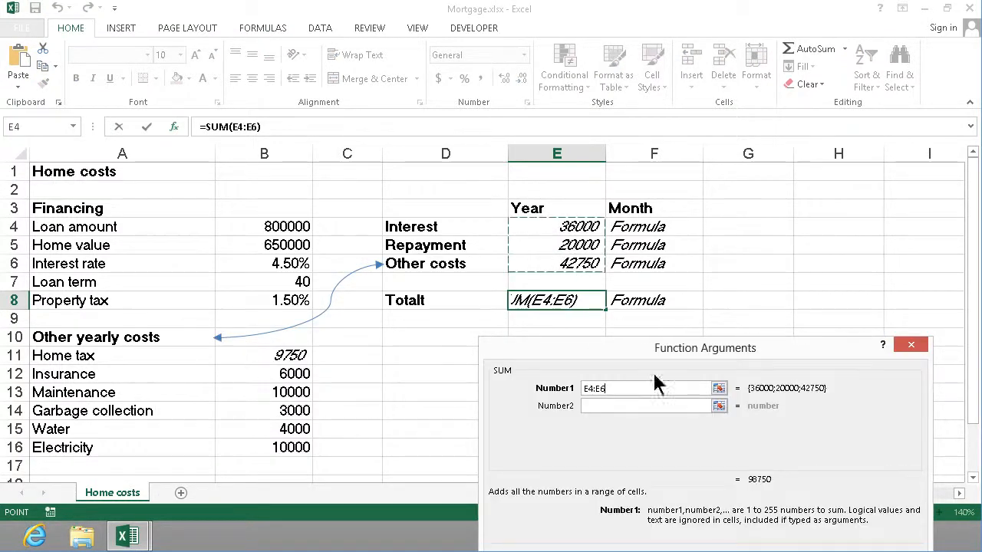
drag(679, 351, 703, 234)
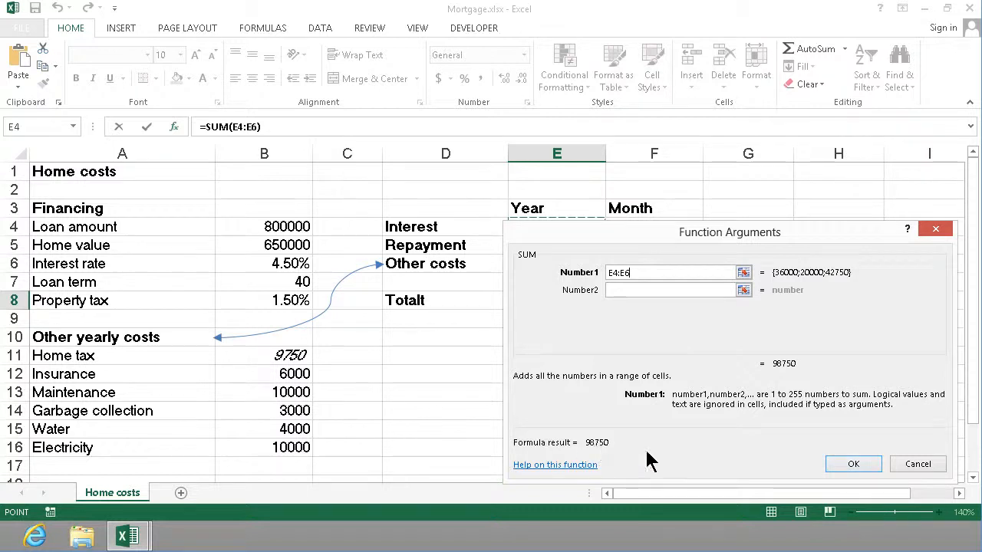
click(845, 464)
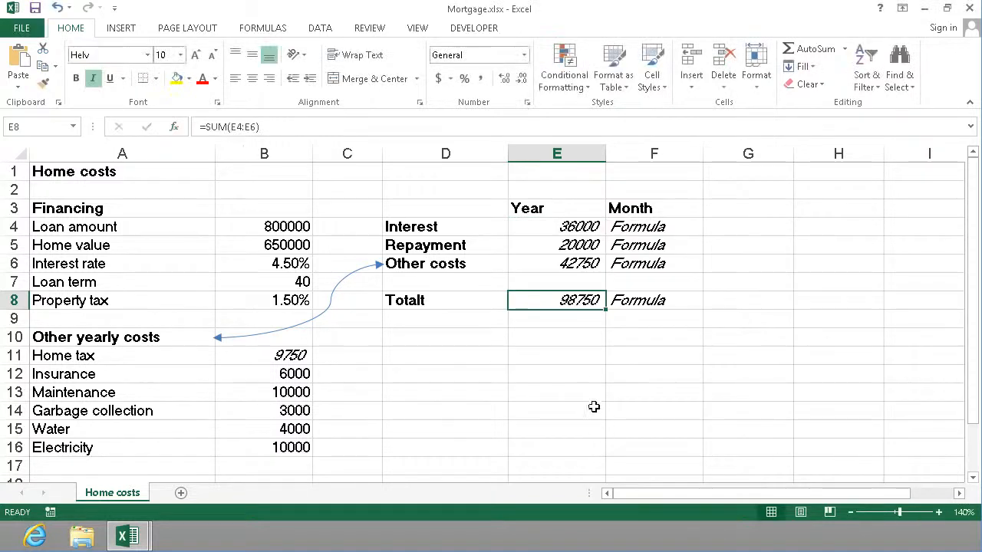
- Calculate the monthly interest in F4 by dividing the yearly interest by 12, =E4/12
click(622, 227)
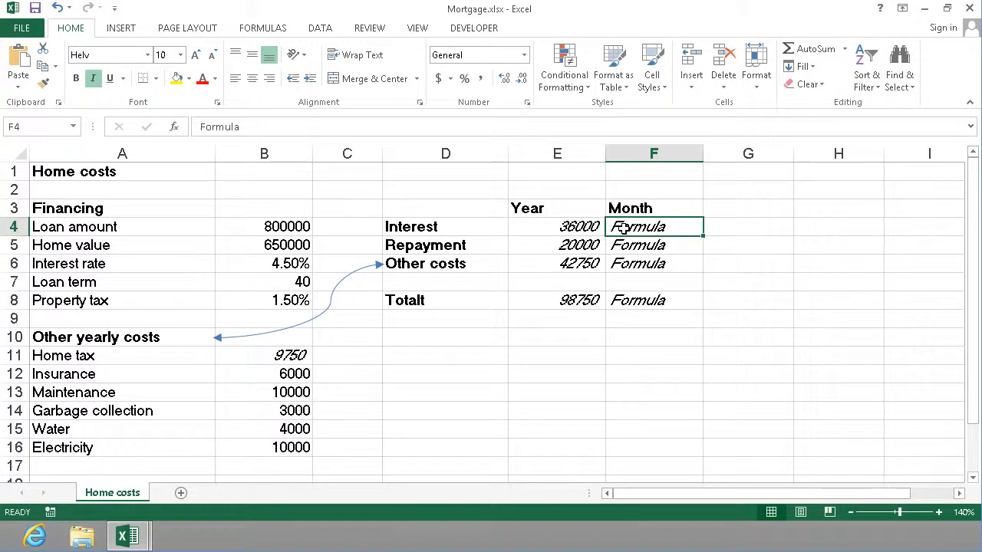
text(=)
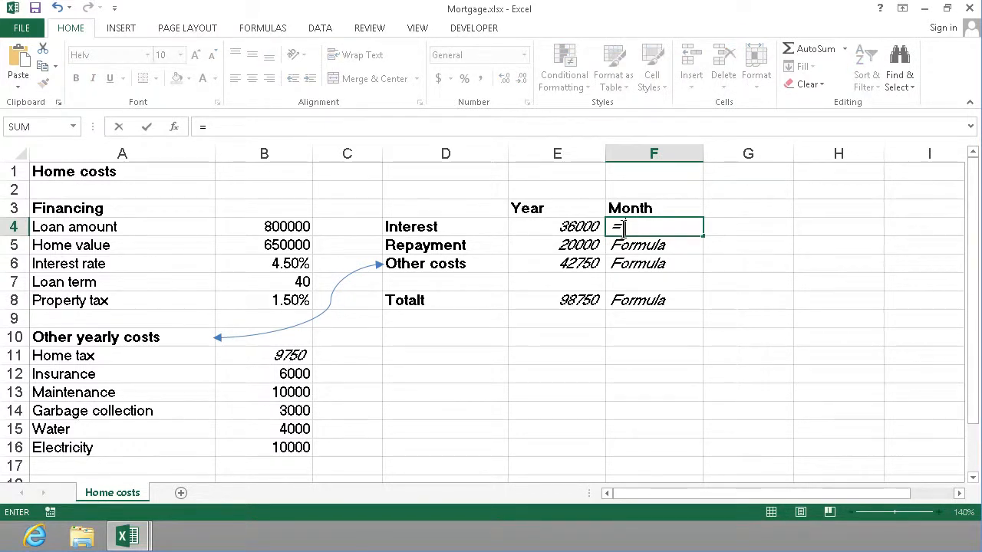
key(Left)
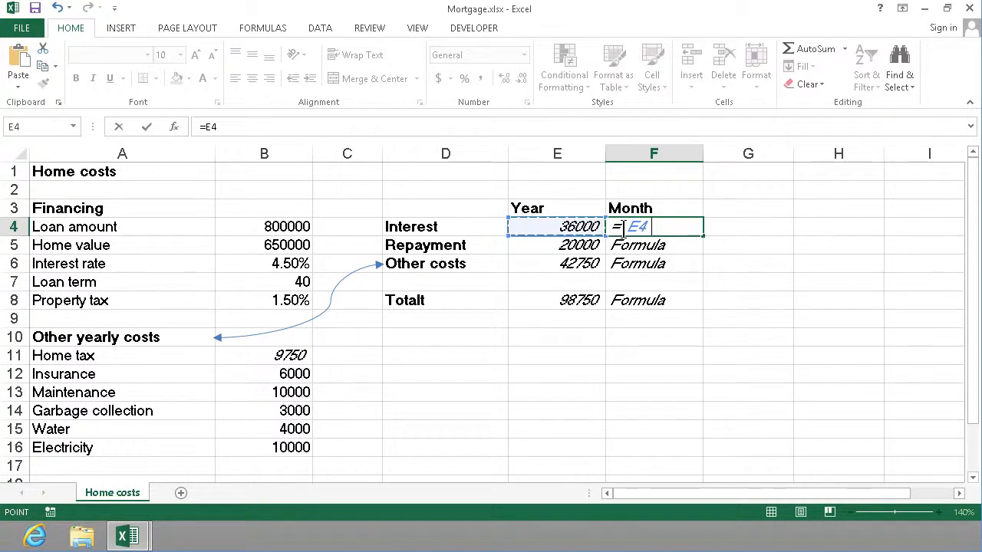
text(/12)
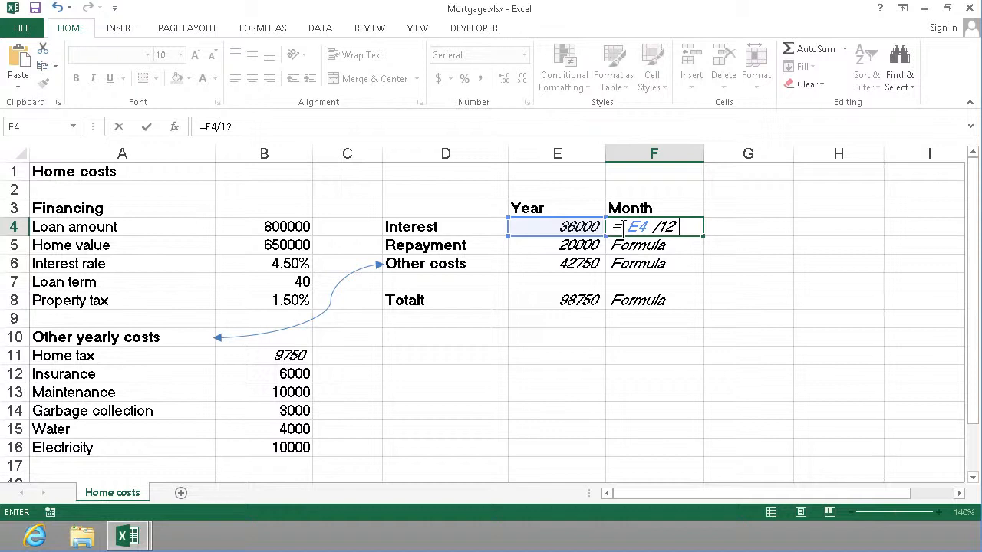
key(Return)
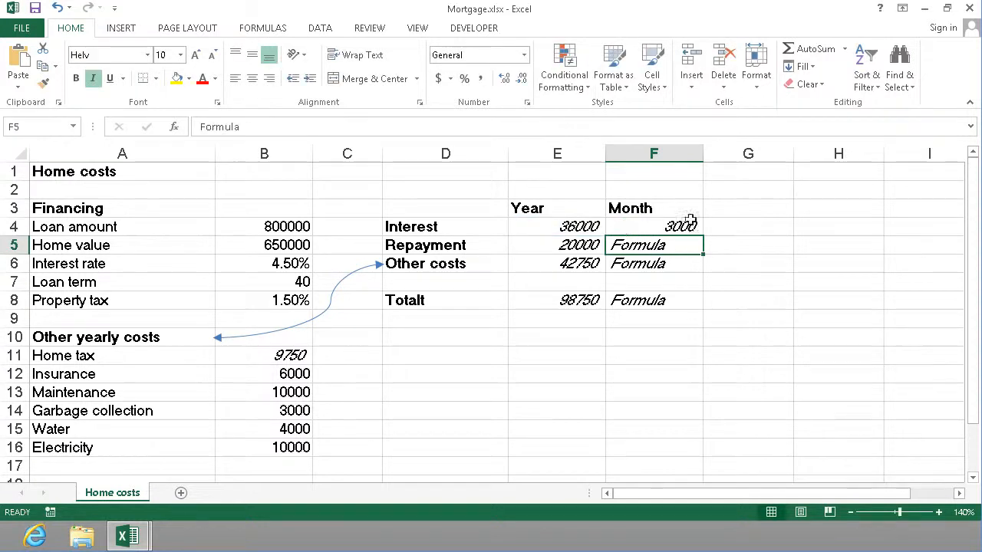
click(658, 226)
click(663, 244)
text(=)
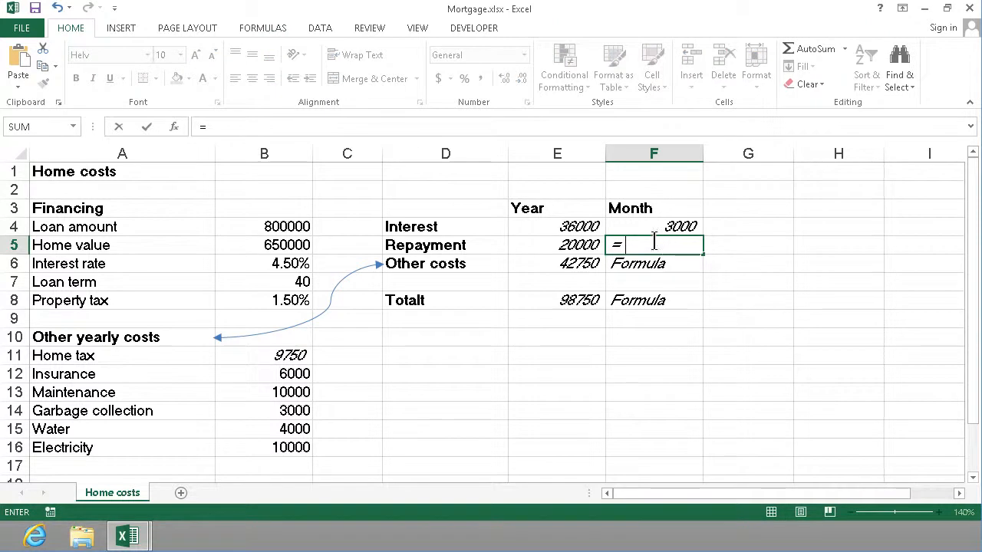
click(578, 241)
text(/12)
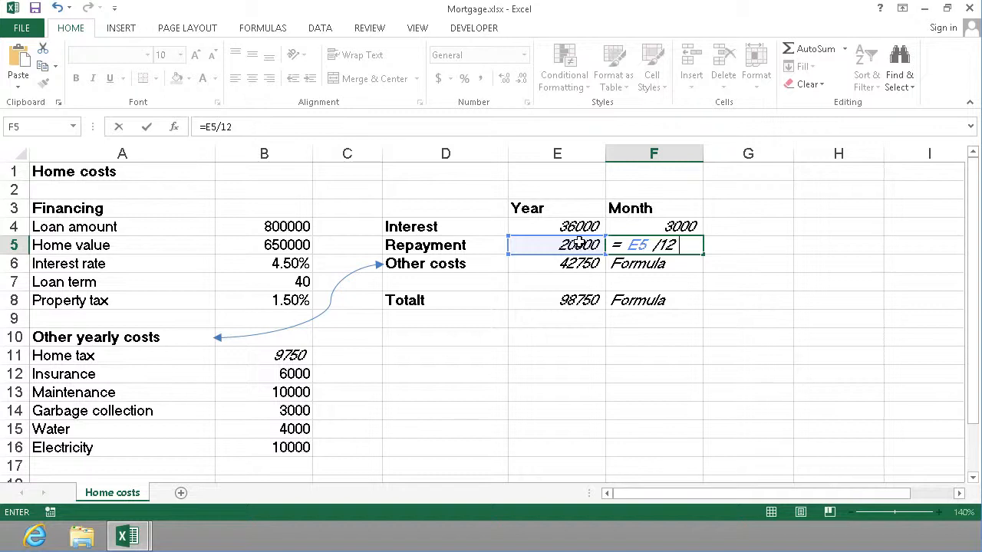
key(Escape)
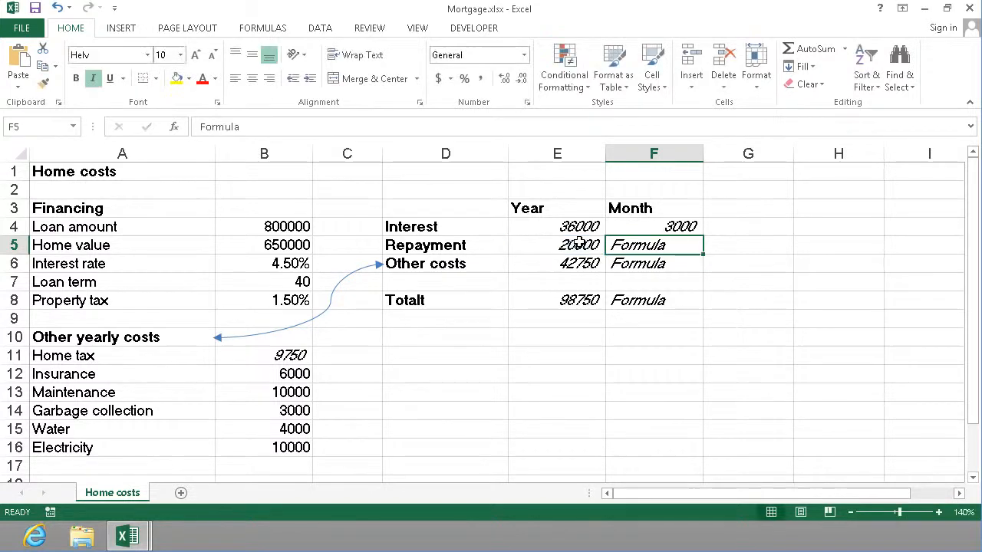
- Copy the monthly interest formula from F4 and paste it into F5 for the monthly repayment
click(690, 225)
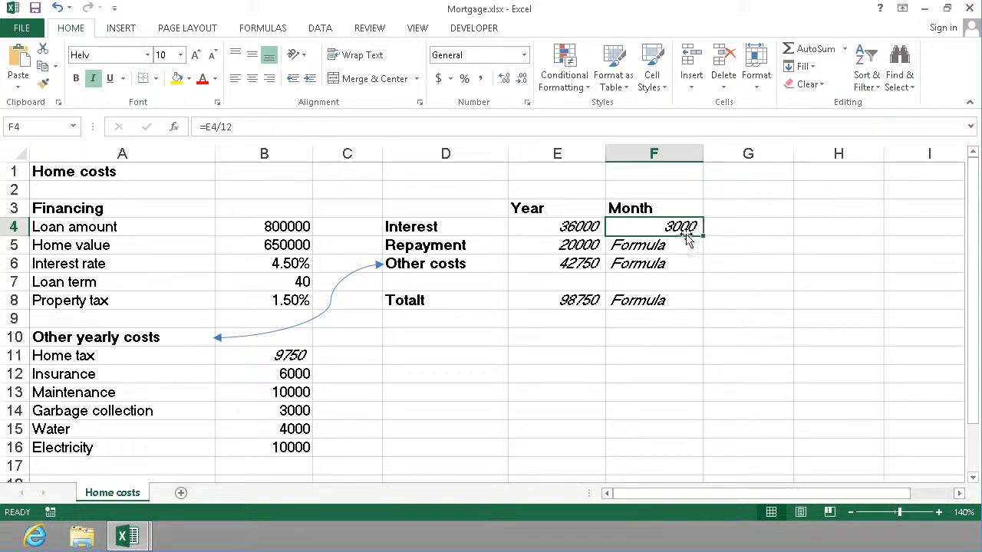
click(44, 72)
key(Down)
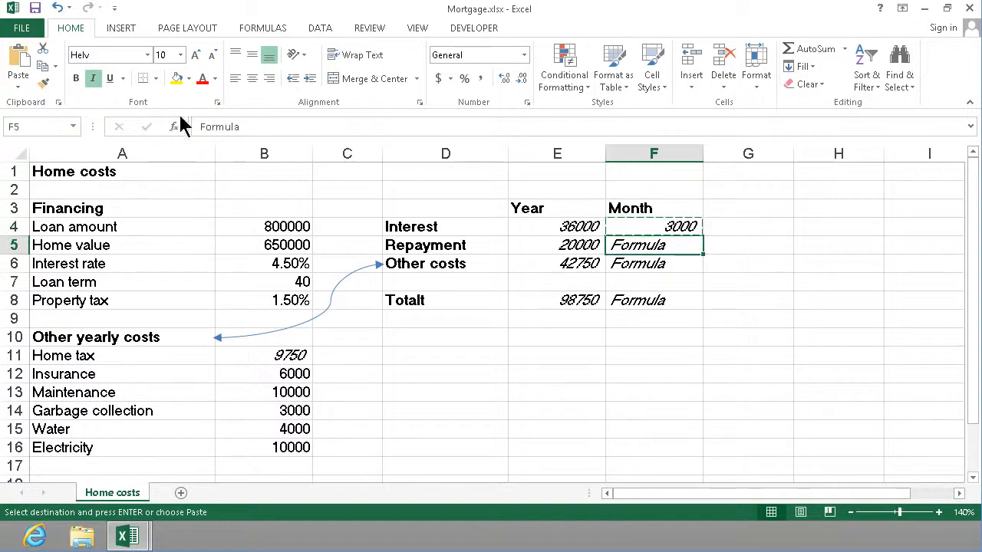
click(23, 61)
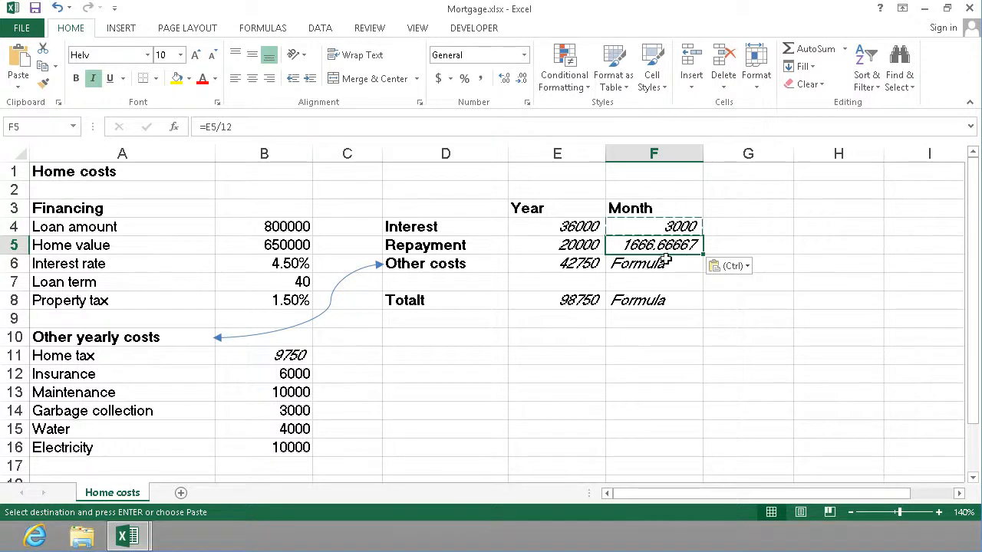
- Fill the monthly repayment formula from F5 down through F8 and check the formulas in F6 and F8
drag(703, 254, 691, 311)
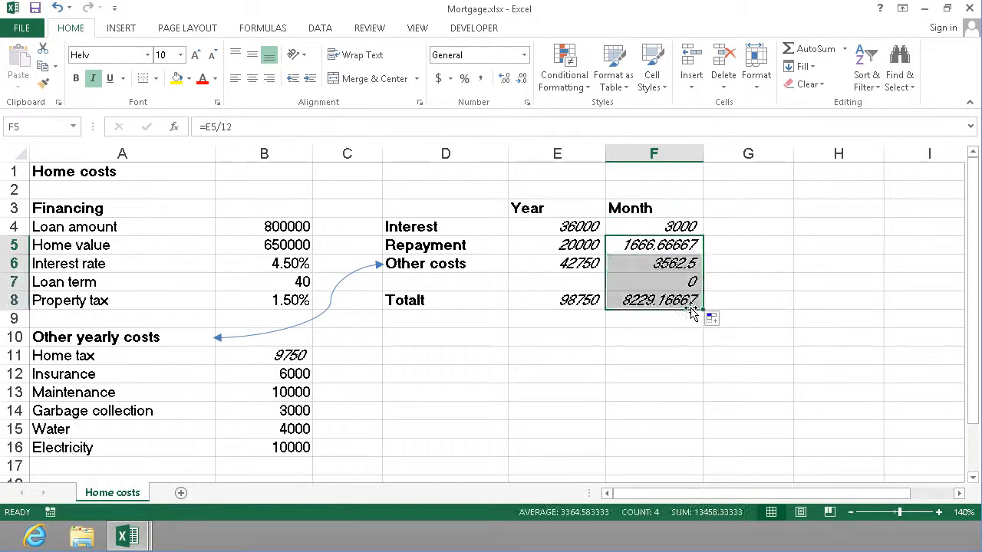
click(688, 268)
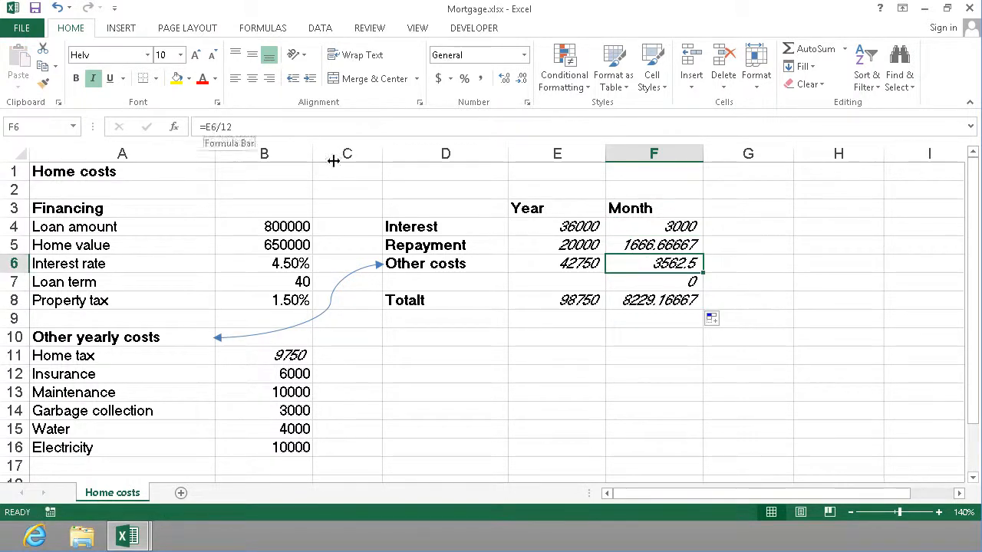
click(616, 300)
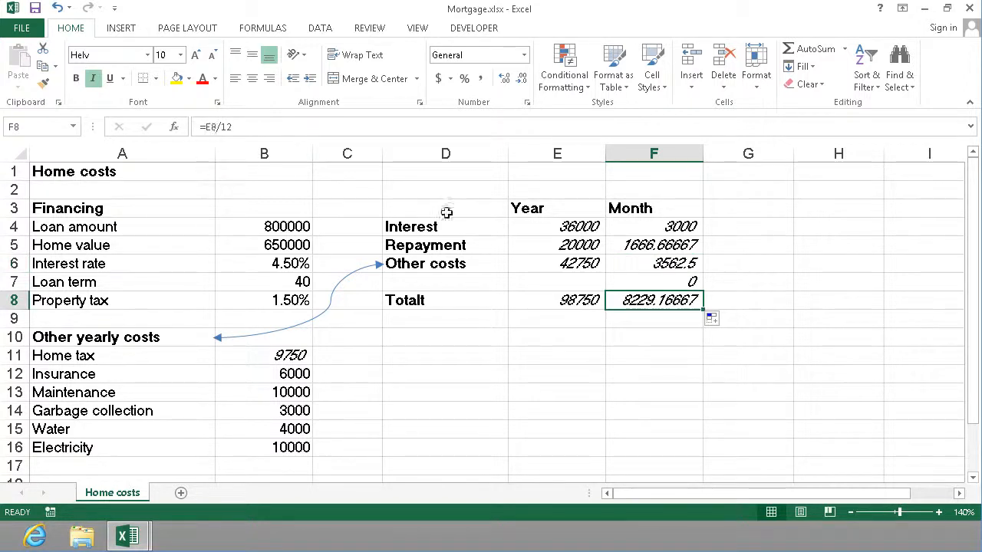
- Clear the unneeded formula from F7 in the empty row above the total
click(669, 285)
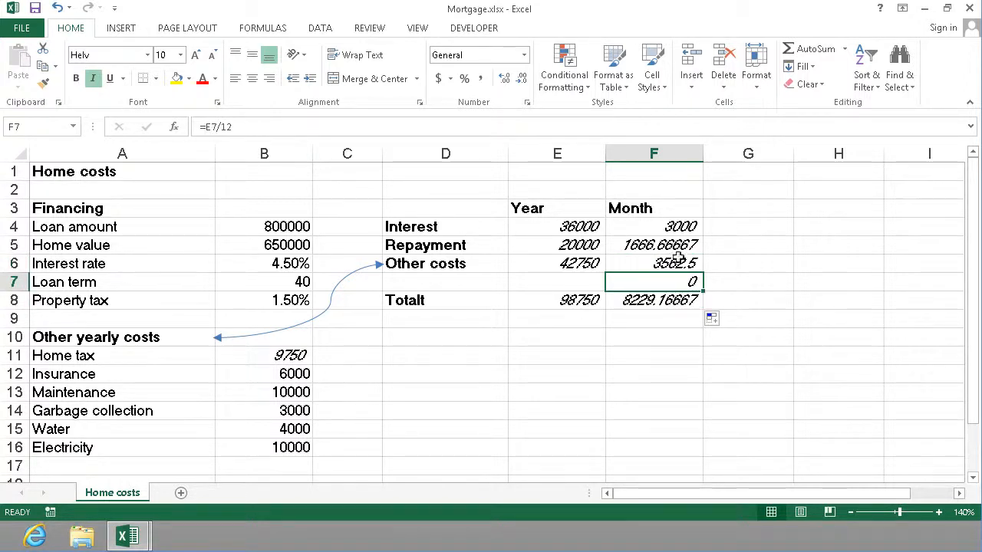
key(Delete)
click(730, 306)
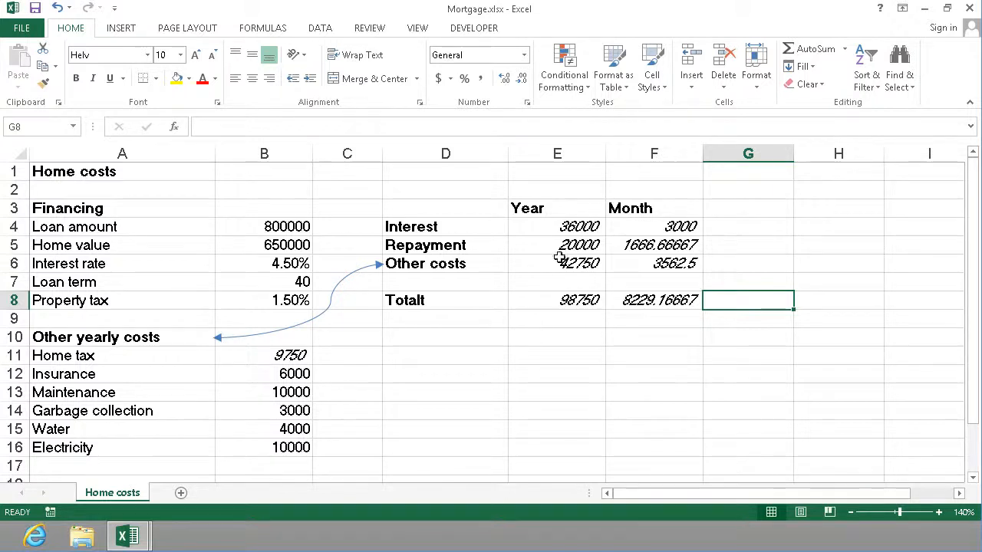
- Format the loan amount in B4 as dollar currency without decimals
click(272, 224)
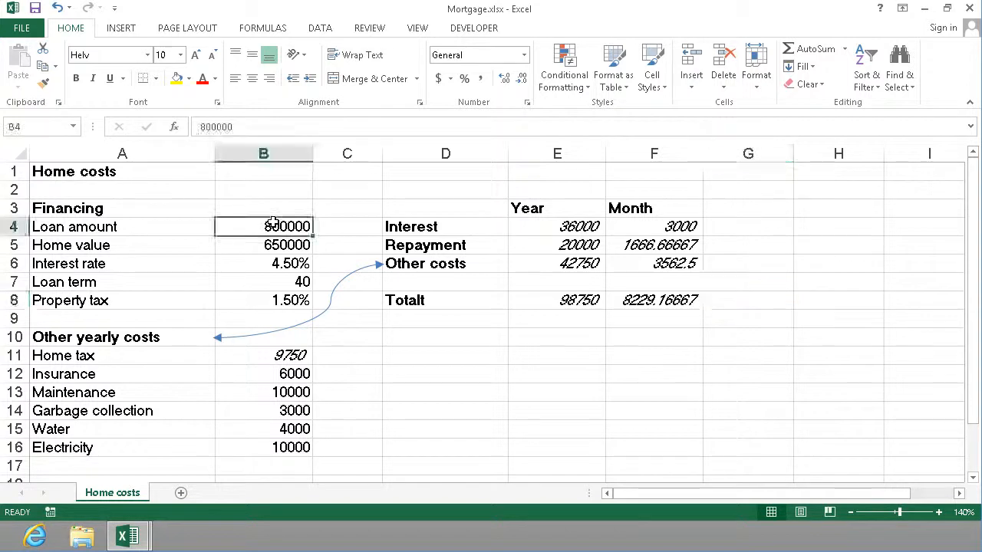
click(438, 79)
click(521, 79)
click(521, 79)
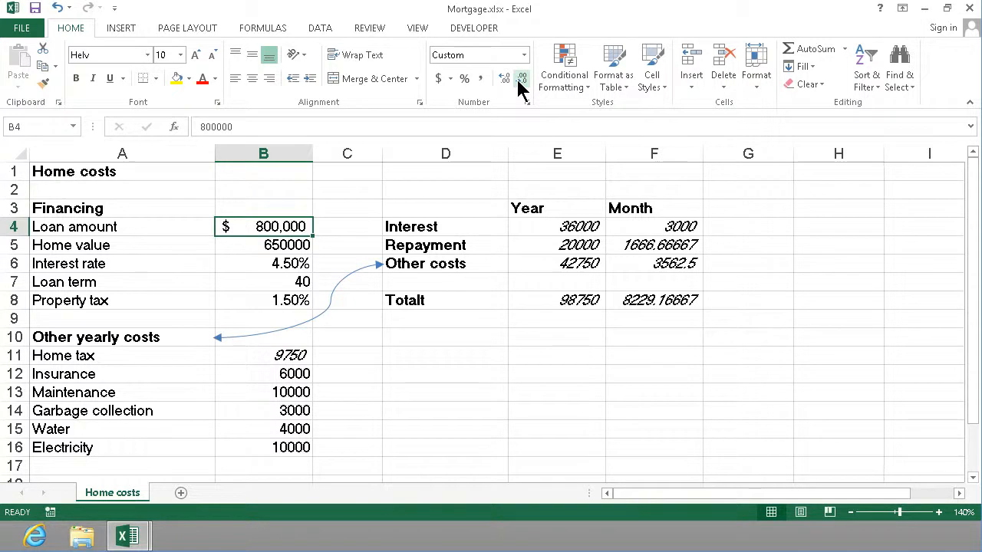
- Format the home value in B5 as dollar currency without decimals
click(267, 243)
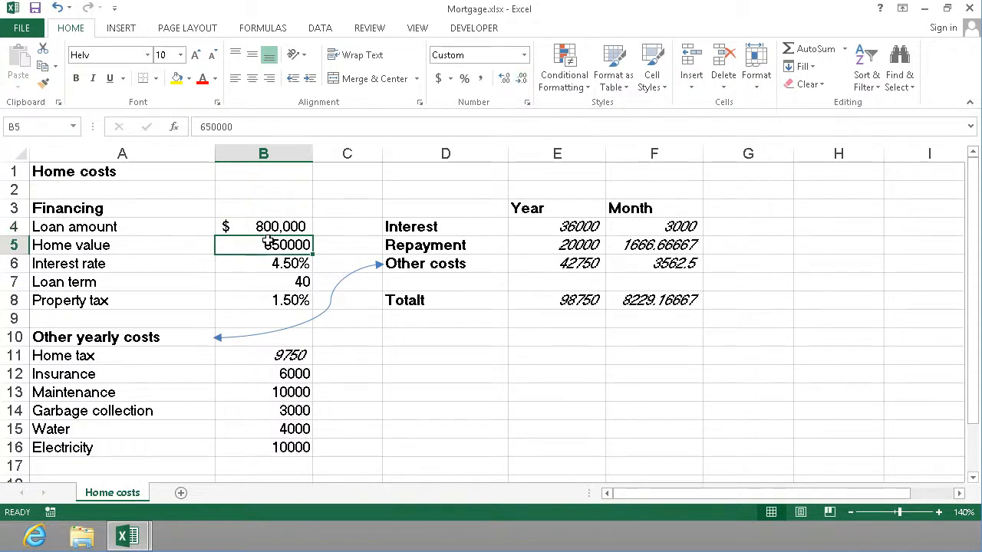
click(438, 80)
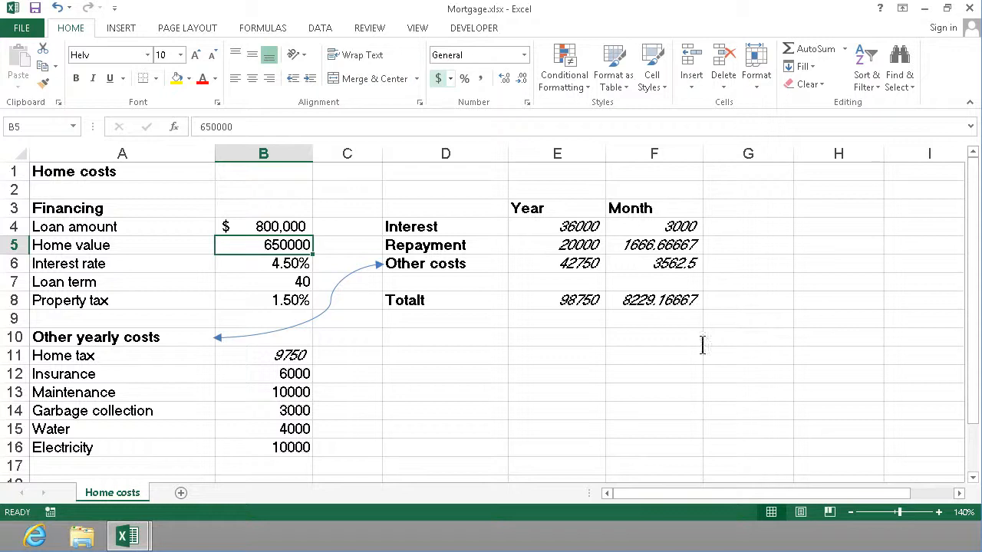
click(521, 79)
click(520, 79)
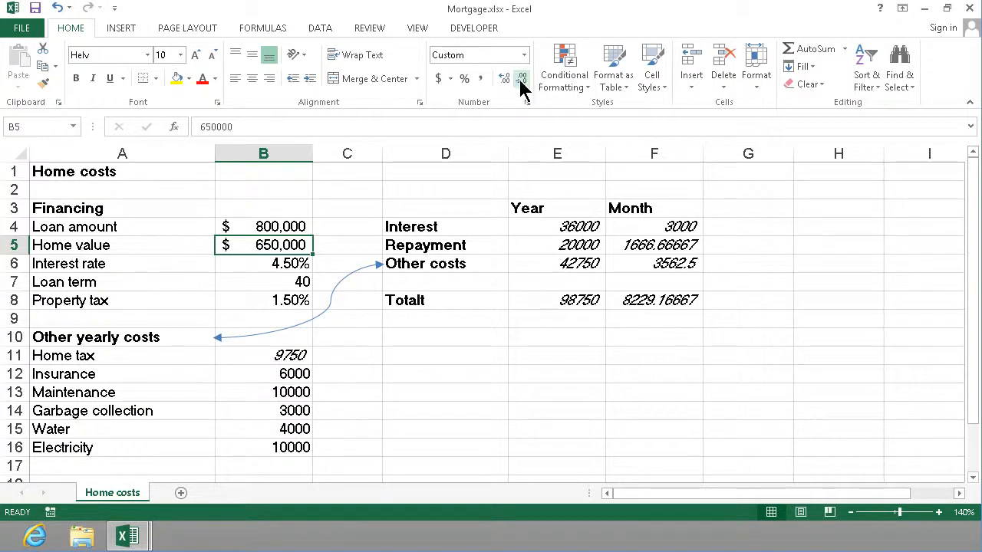
- Copy the loan amount's currency format from B4 to the home tax cell B11 with Format Painter
click(273, 354)
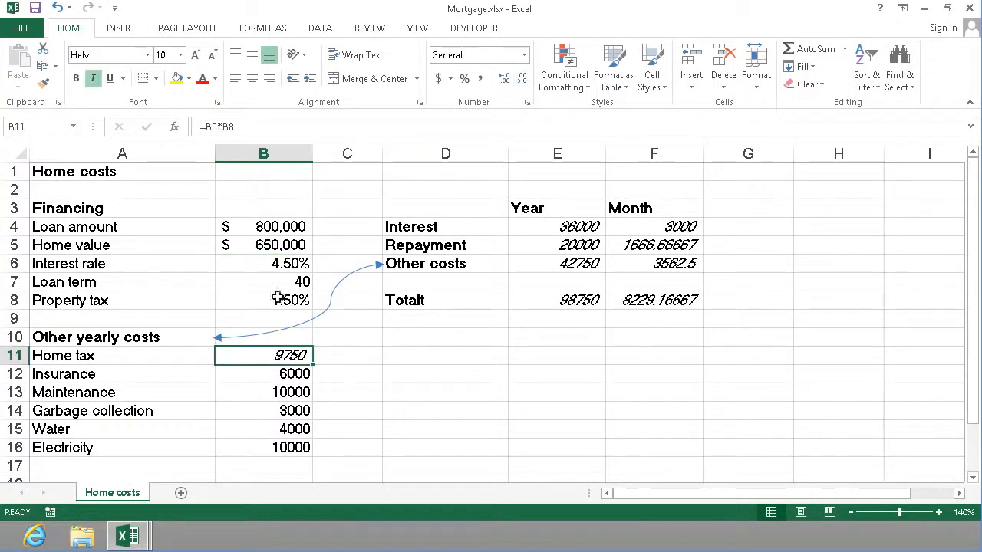
click(269, 229)
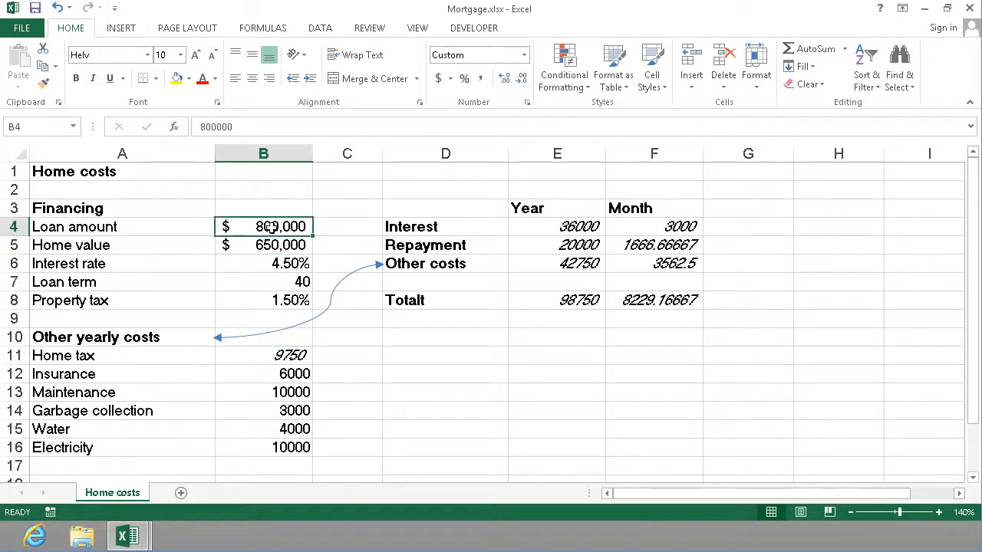
click(42, 89)
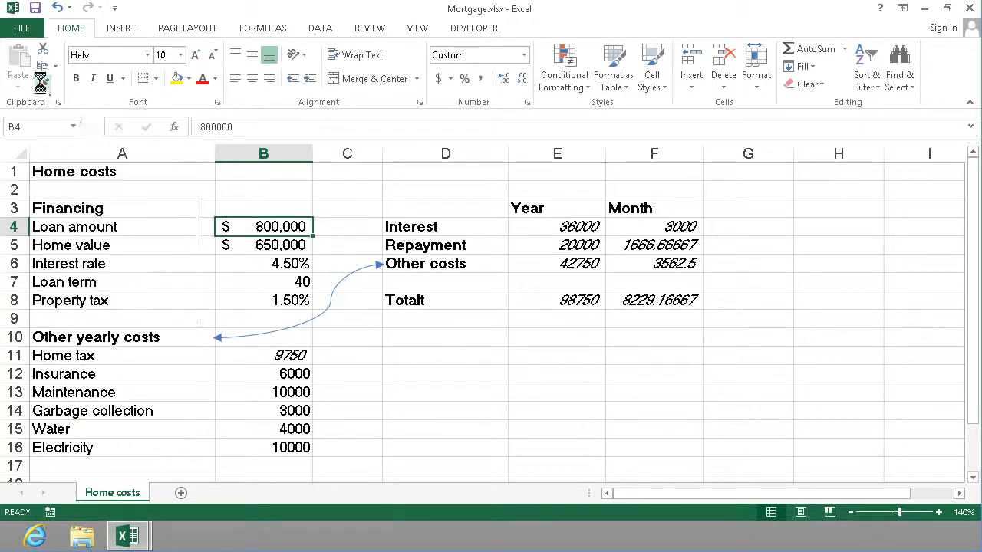
click(293, 355)
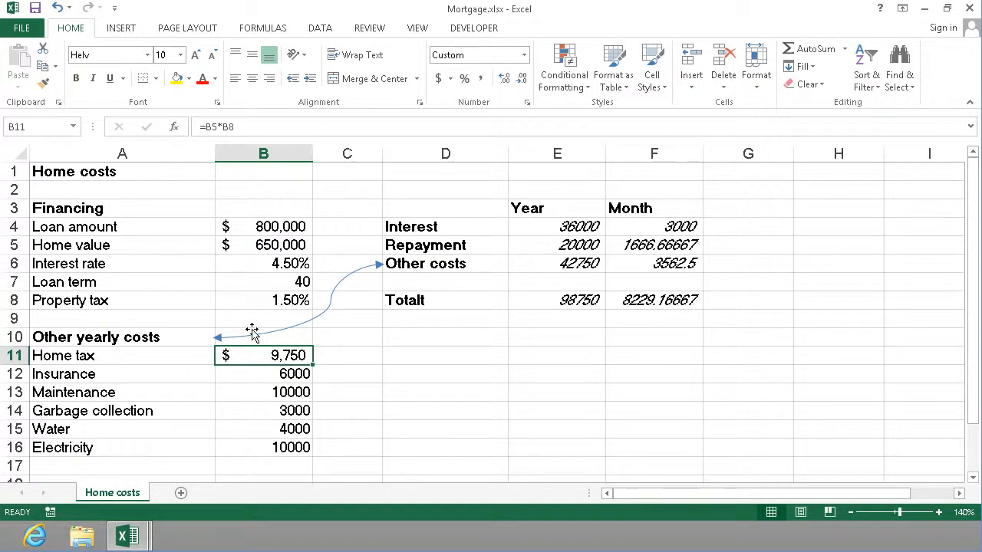
- Copy the home tax format from B11 onto the range B12:B16 with Format Painter, and undo it
click(294, 376)
click(277, 355)
click(44, 83)
drag(271, 374, 265, 451)
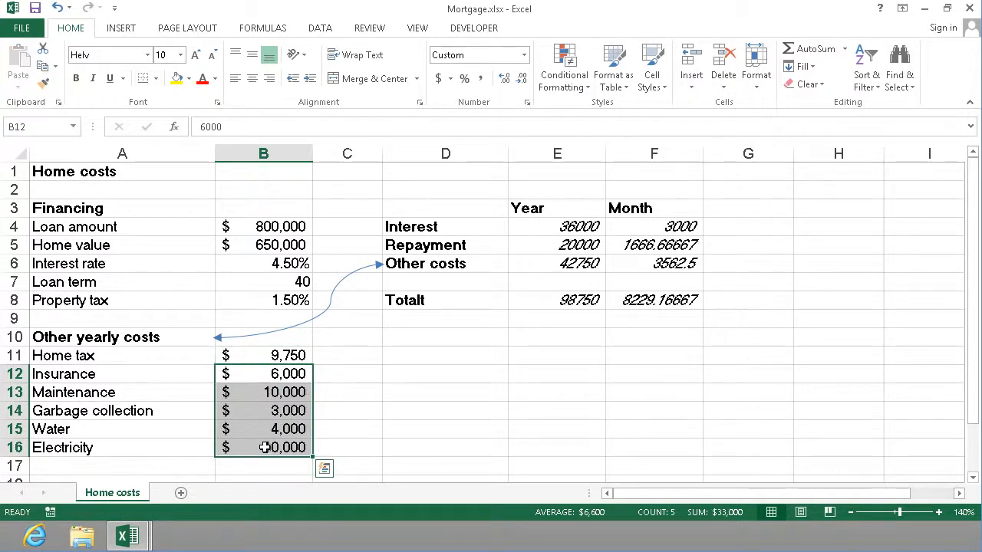
key(ctrl+z)
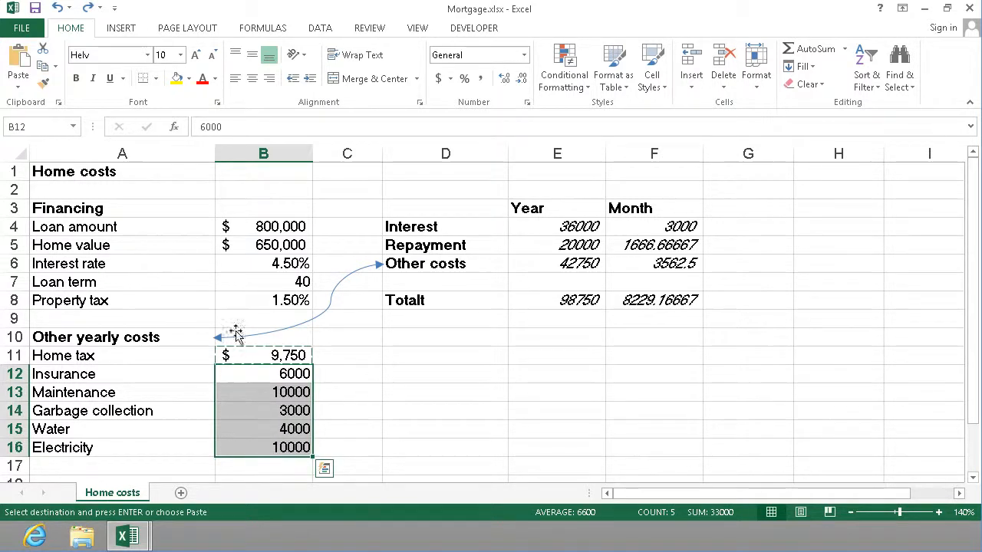
- Lock Format Painter on with B11's format and apply it one by one to cells B12 through B16
click(273, 355)
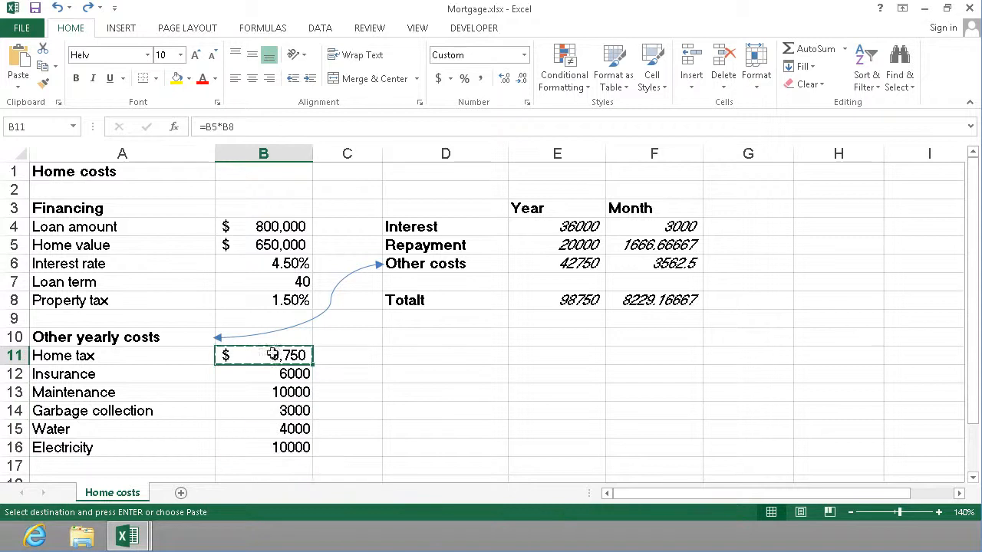
click(44, 84)
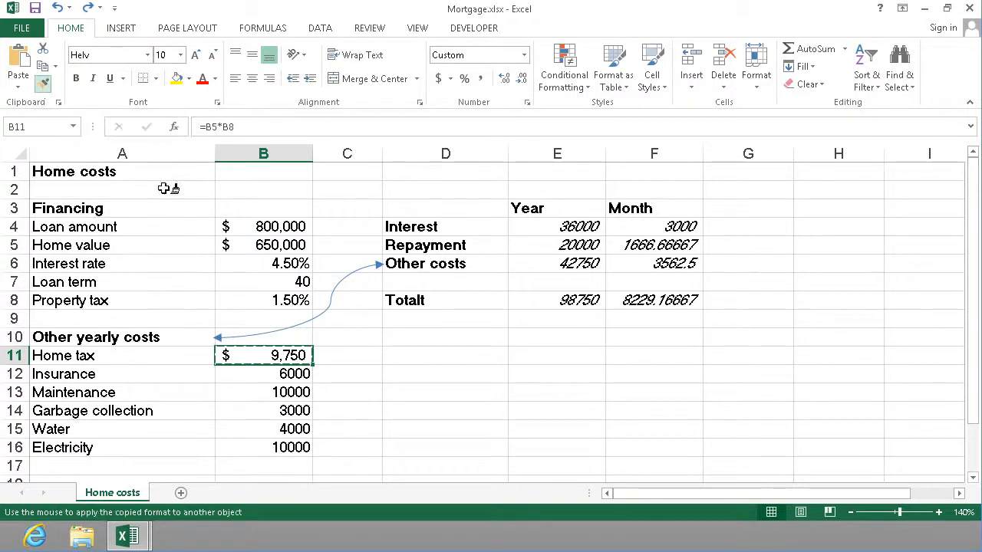
click(295, 373)
click(298, 392)
click(298, 411)
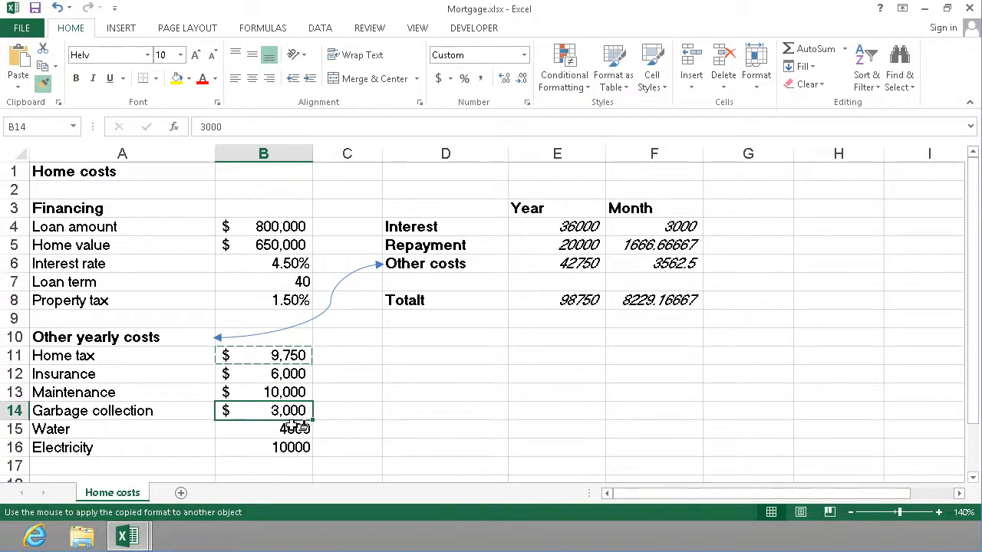
click(296, 428)
click(297, 447)
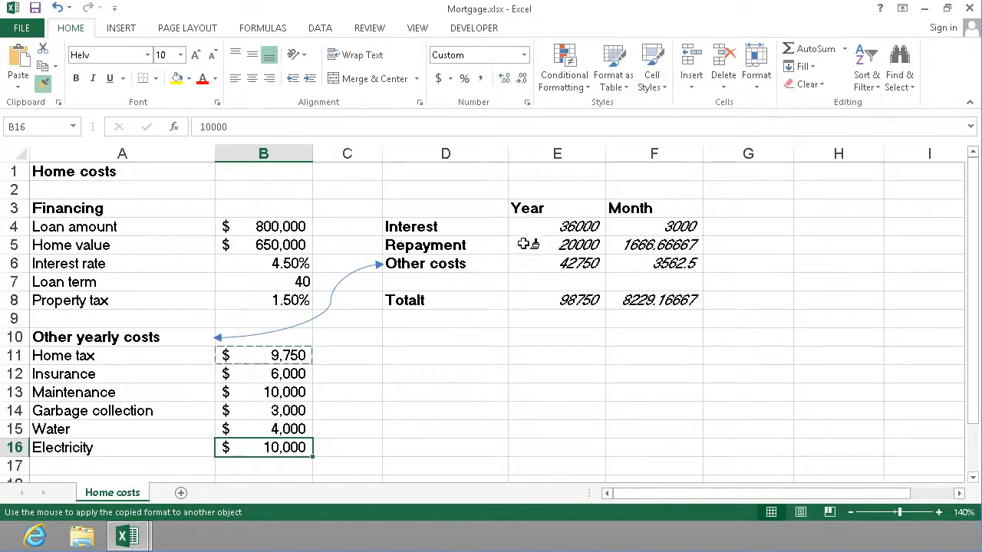
- Apply the copied currency format to the yearly and monthly results in E4:F8, and turn off Format Painter
drag(541, 225, 560, 245)
drag(672, 303, 671, 303)
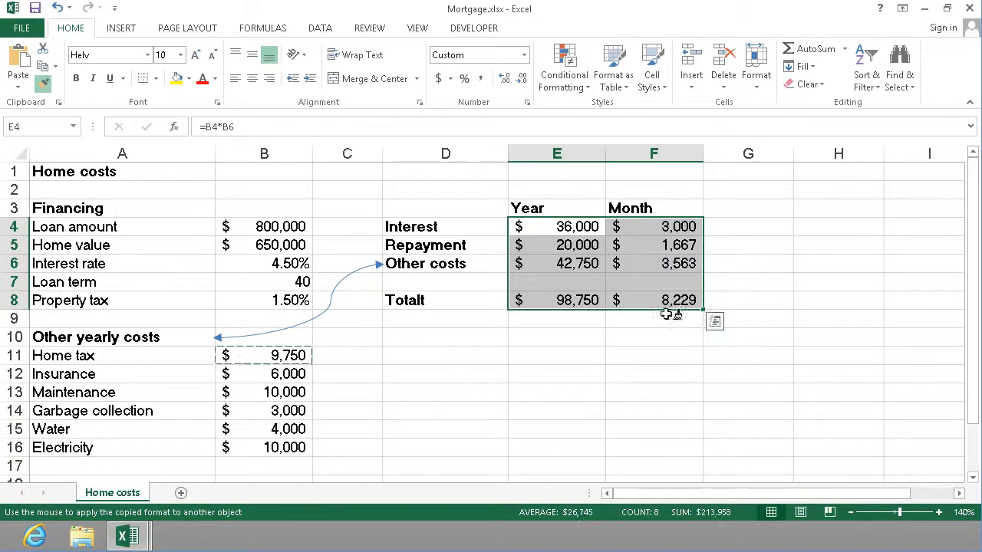
click(636, 352)
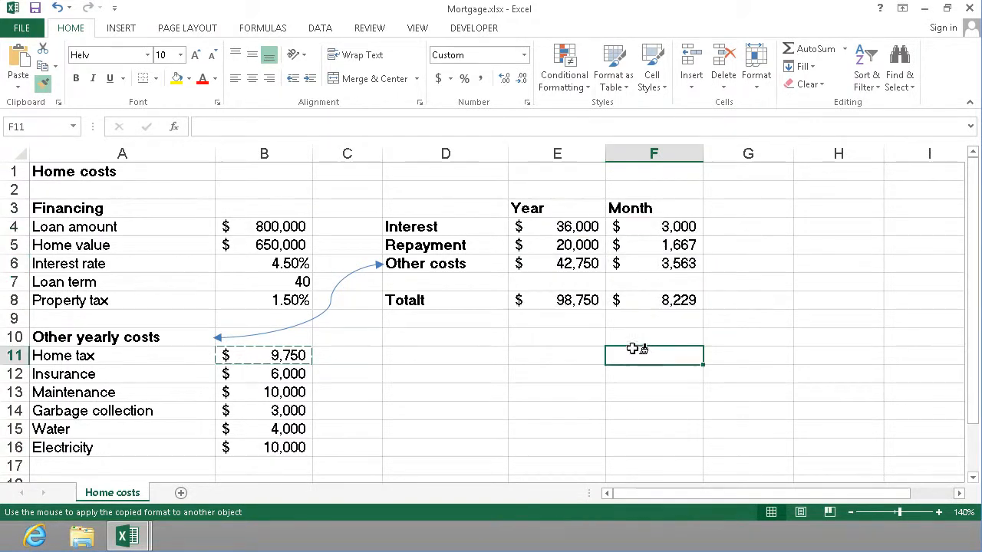
key(Escape)
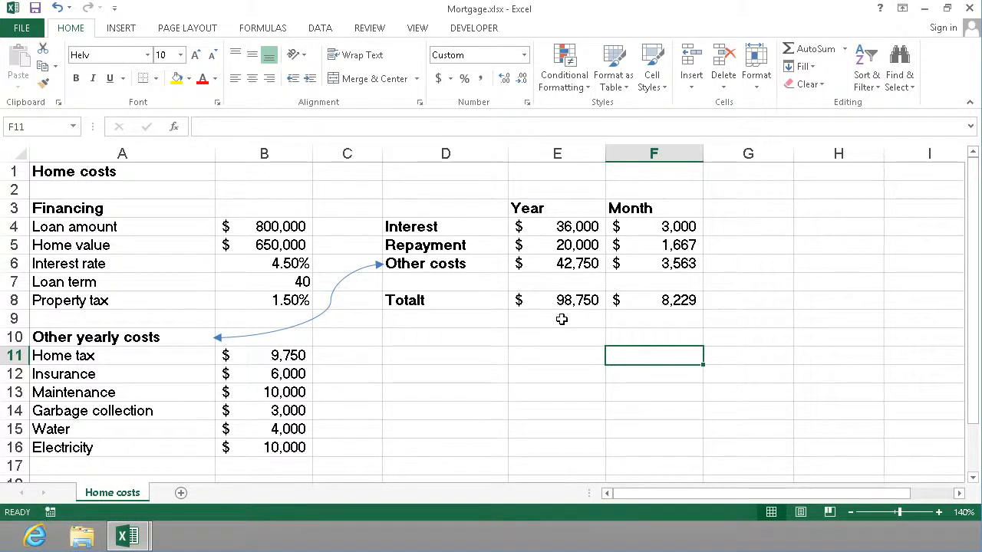
- Apply the Calculation cell style to the home tax cell B11
click(261, 356)
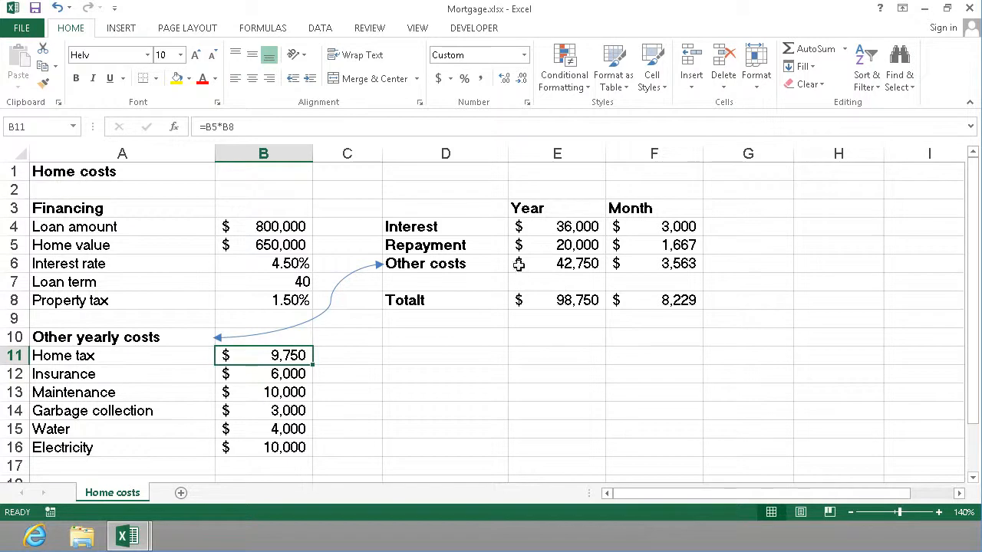
click(656, 91)
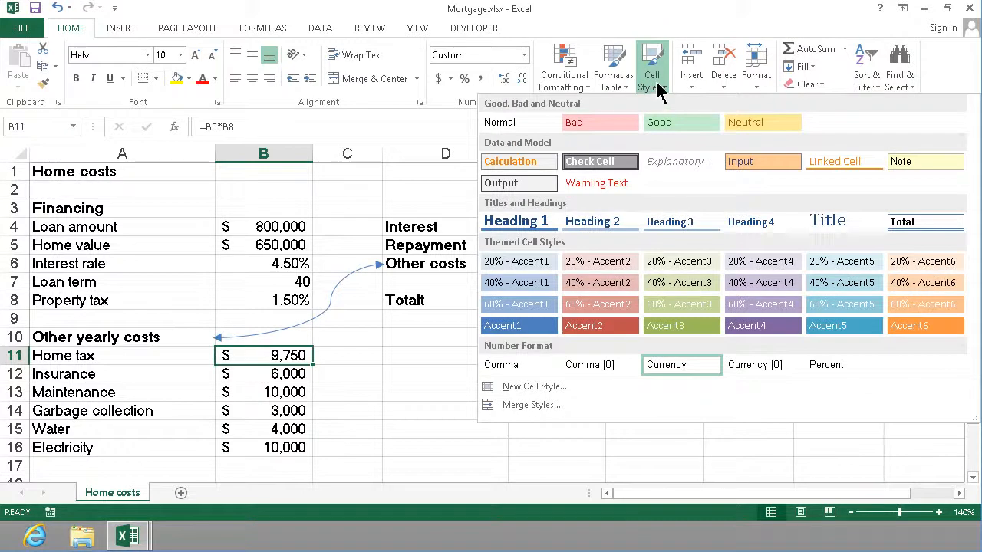
click(517, 163)
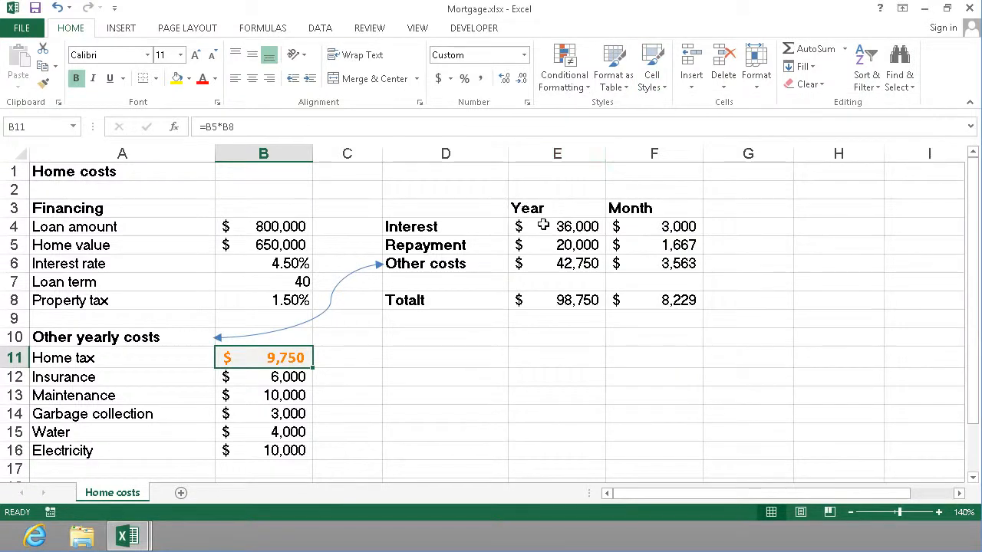
- Apply the Calculation cell style to the yearly and monthly results in E4:F8
drag(538, 224, 662, 299)
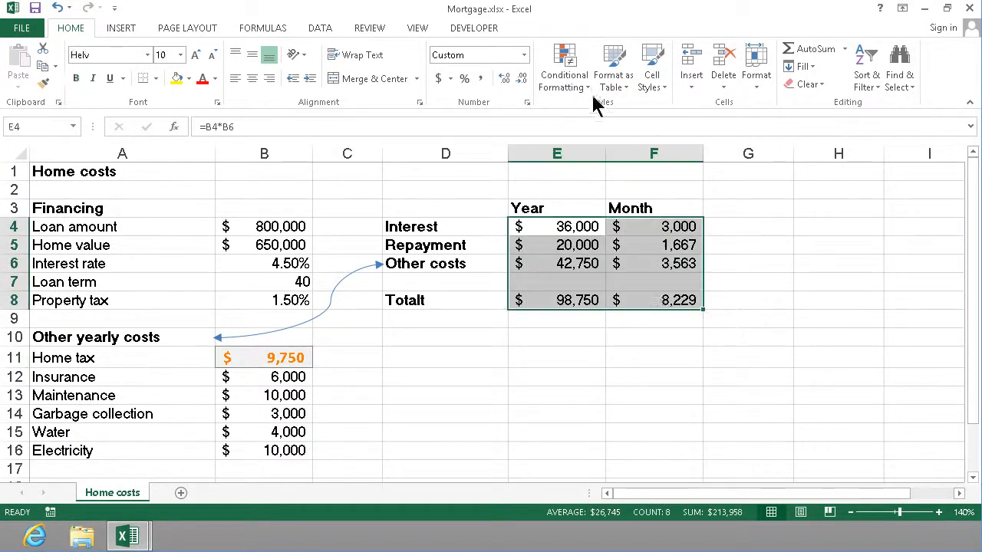
click(660, 86)
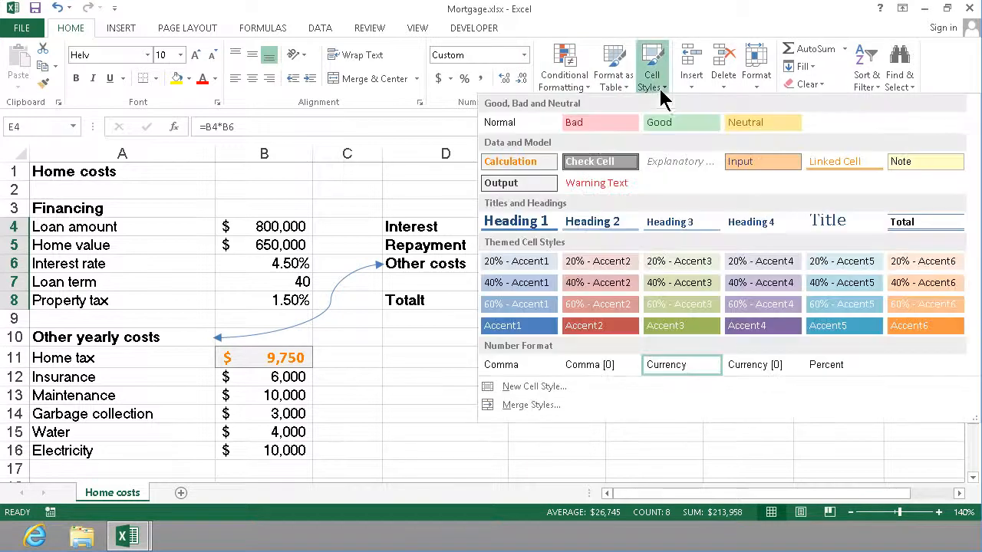
click(531, 161)
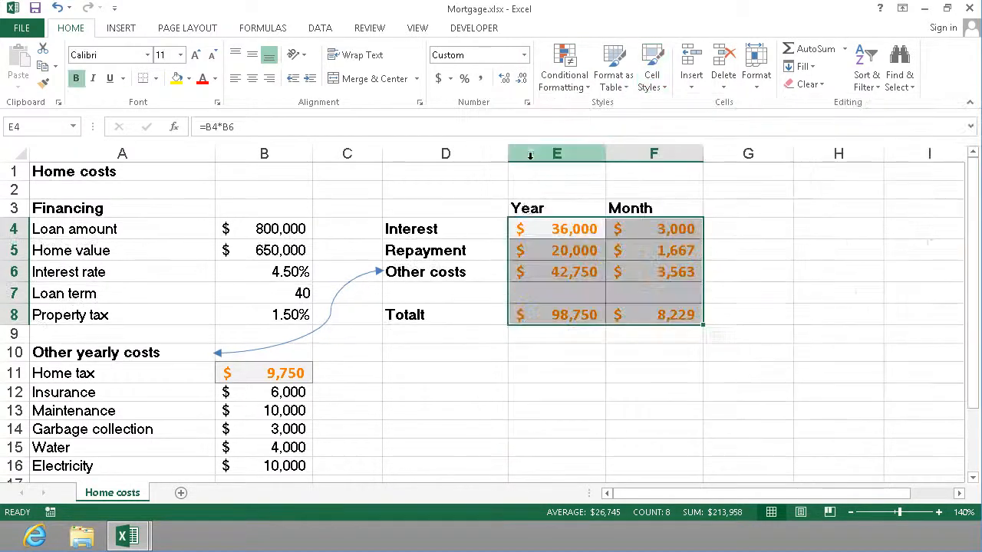
click(506, 390)
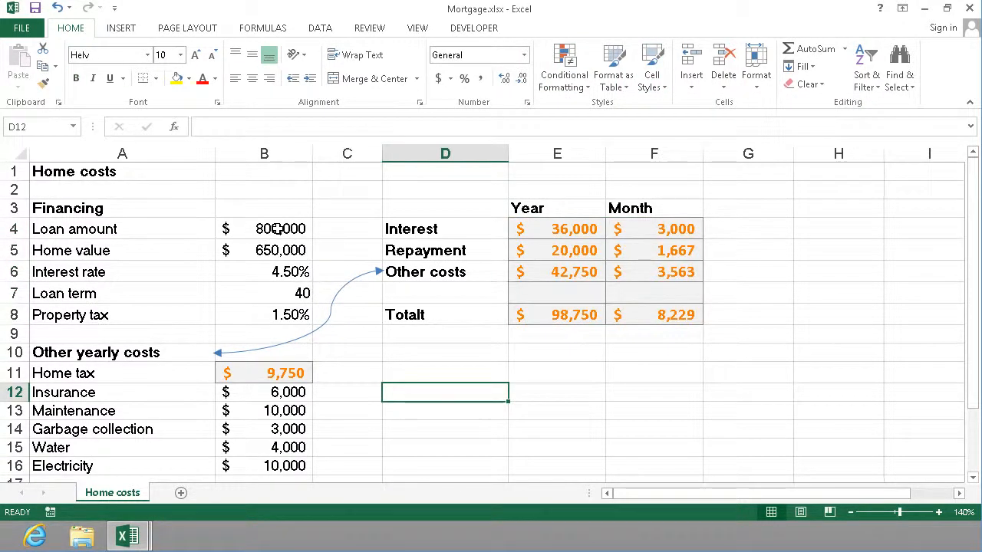
- Apply the Input cell style to the financing values in B4:B8
drag(277, 228, 278, 316)
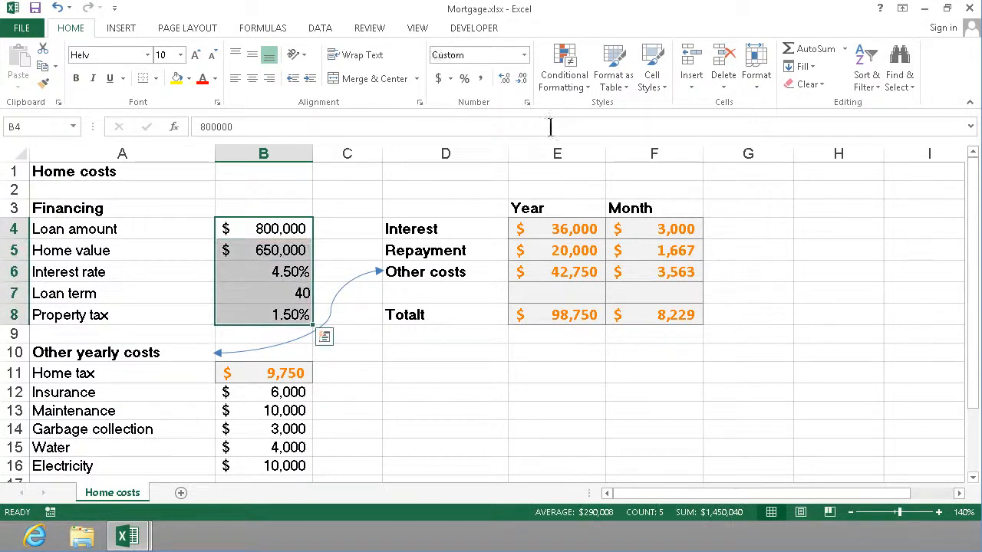
click(652, 84)
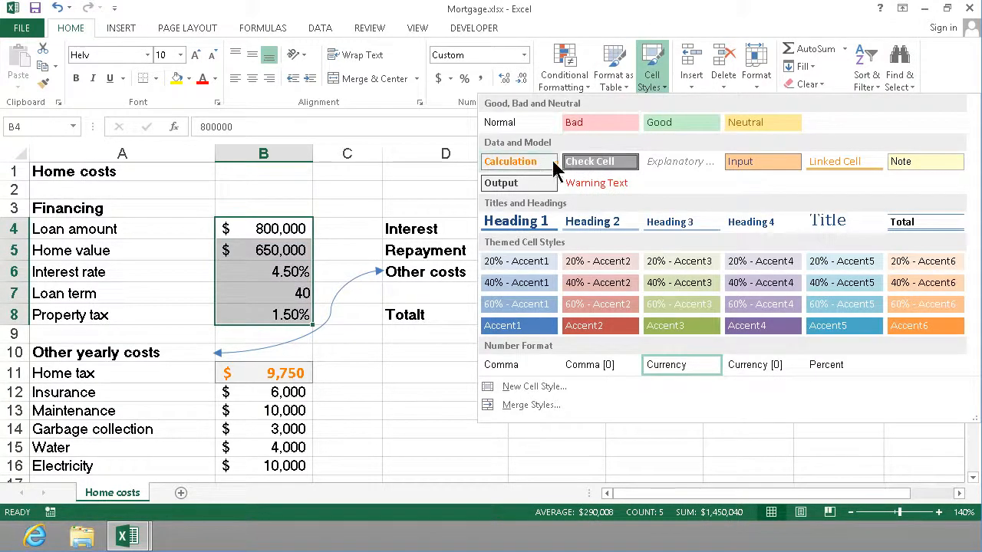
click(741, 161)
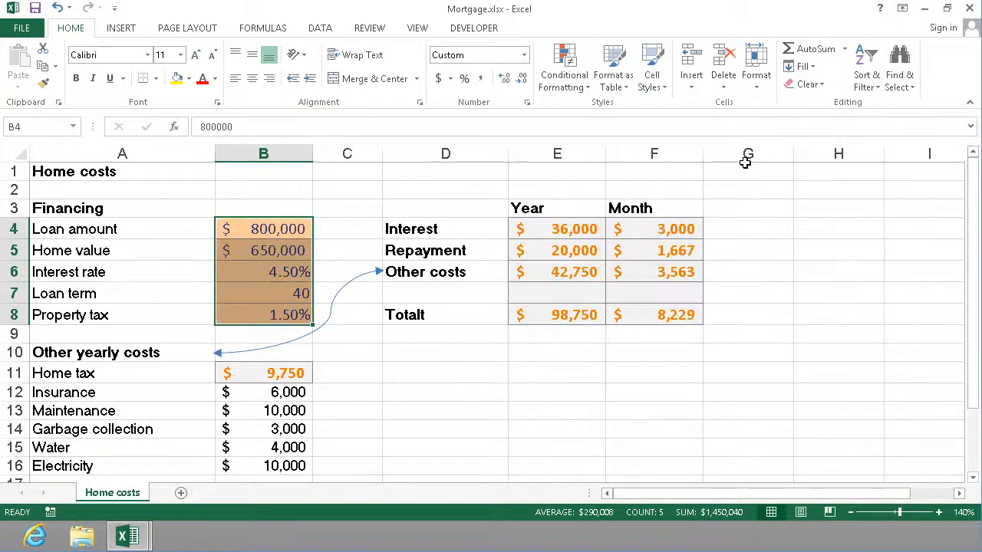
- Apply the Input cell style to the other yearly costs from insurance through electricity in B12:B16
drag(263, 393, 268, 462)
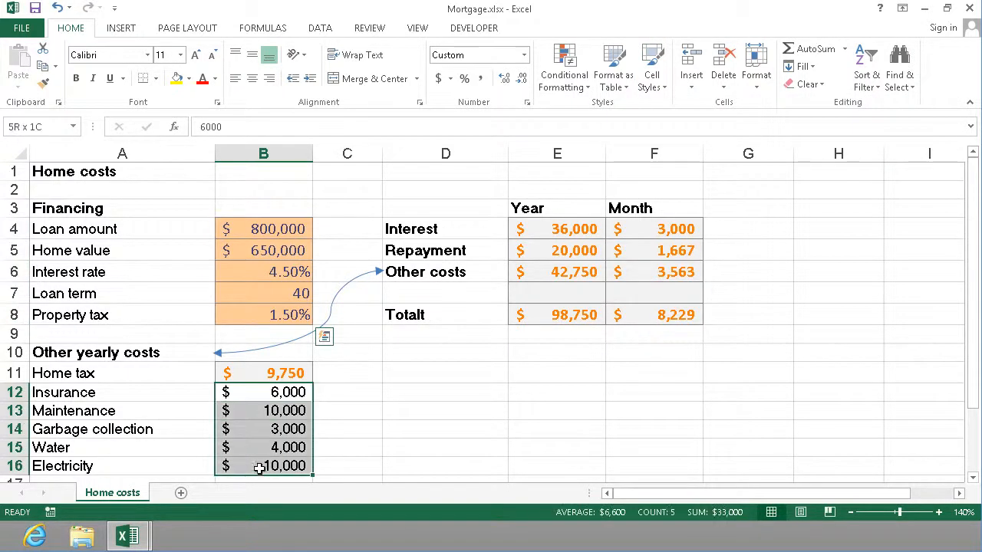
click(658, 83)
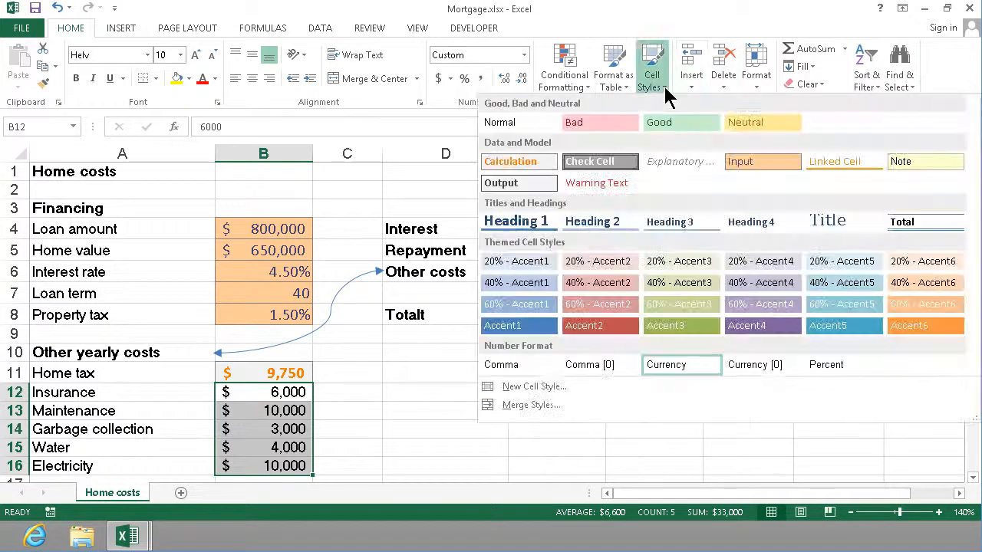
click(741, 163)
click(524, 335)
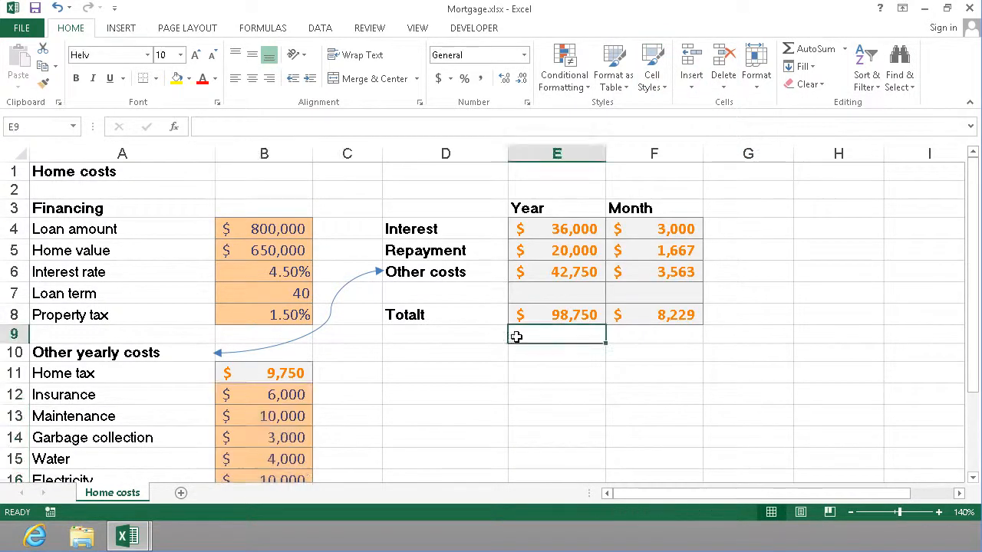
click(721, 413)
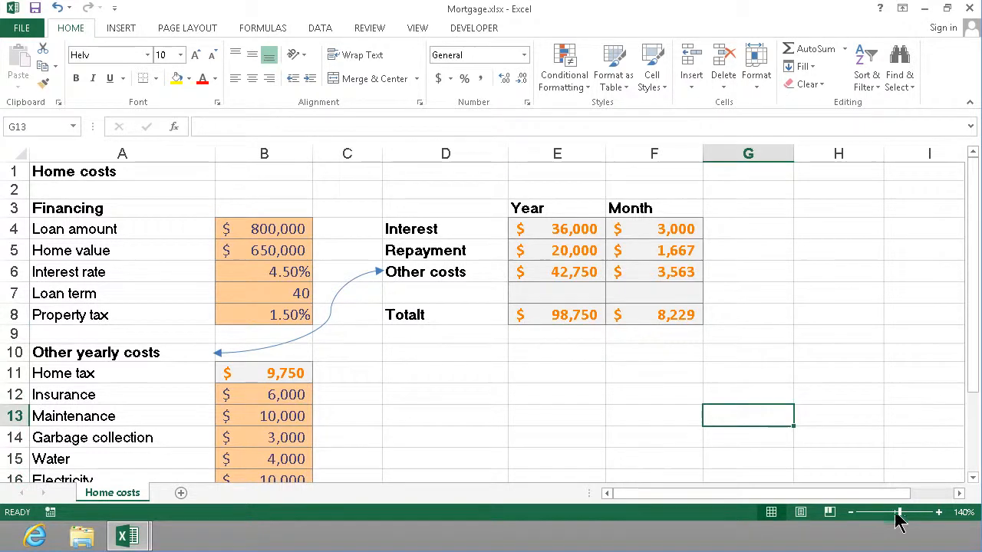
click(850, 512)
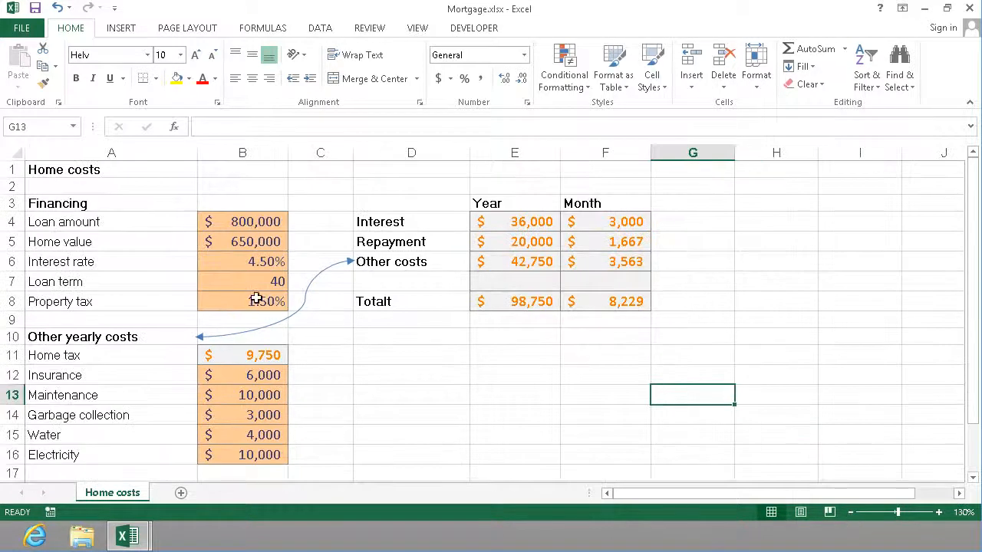